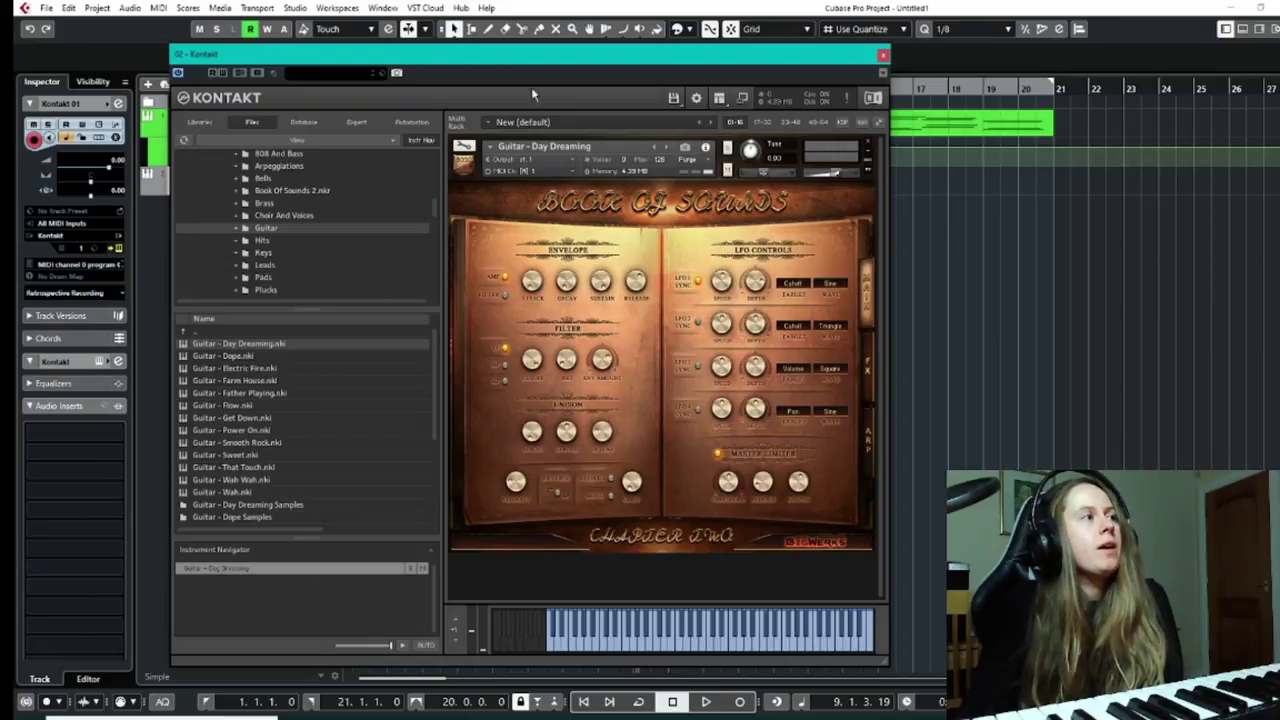
Scroll the Files browser folder tree up and down to survey the Book of Sounds folders.
scroll(327, 262, "up", 3)
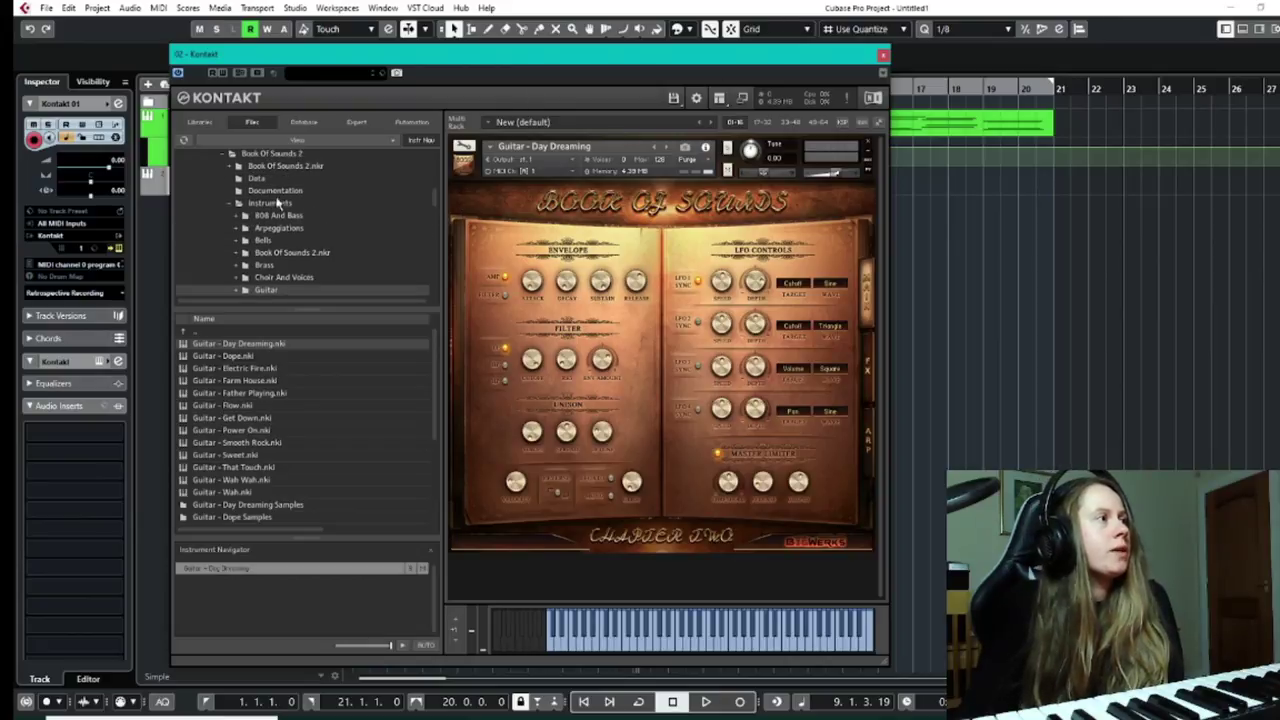
scroll(295, 218, "down", 1)
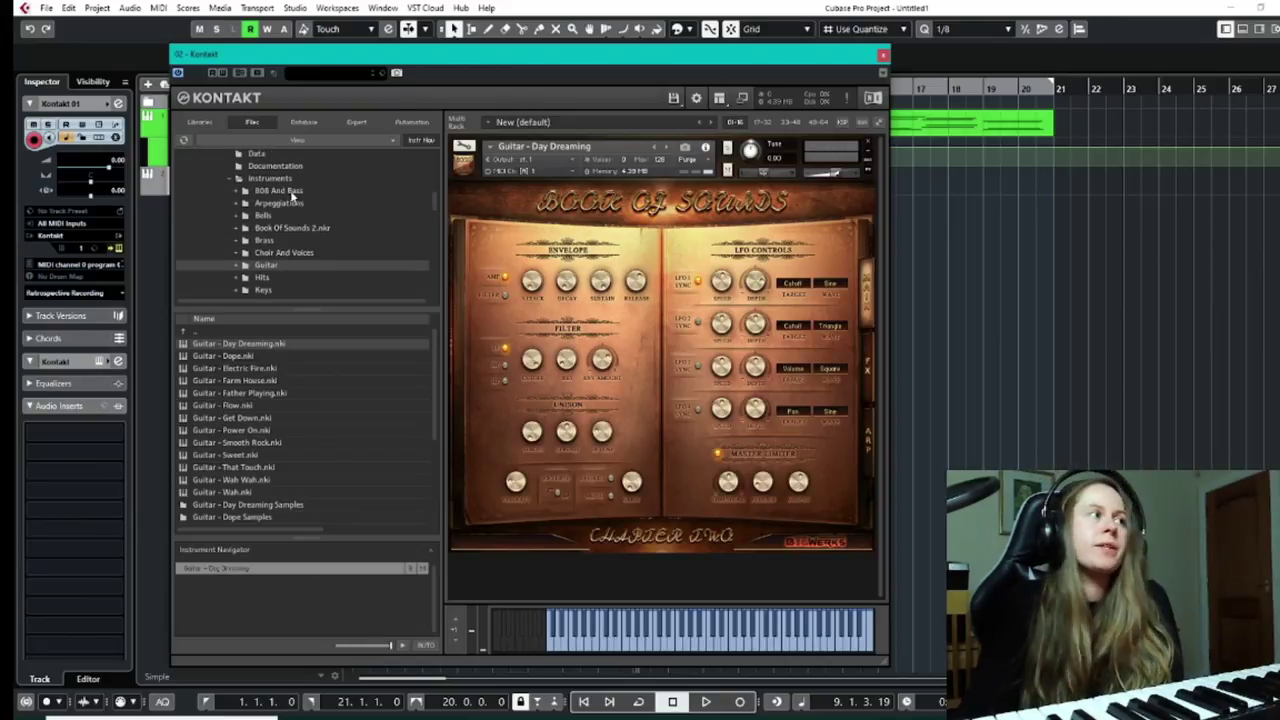
scroll(292, 196, "down", 2)
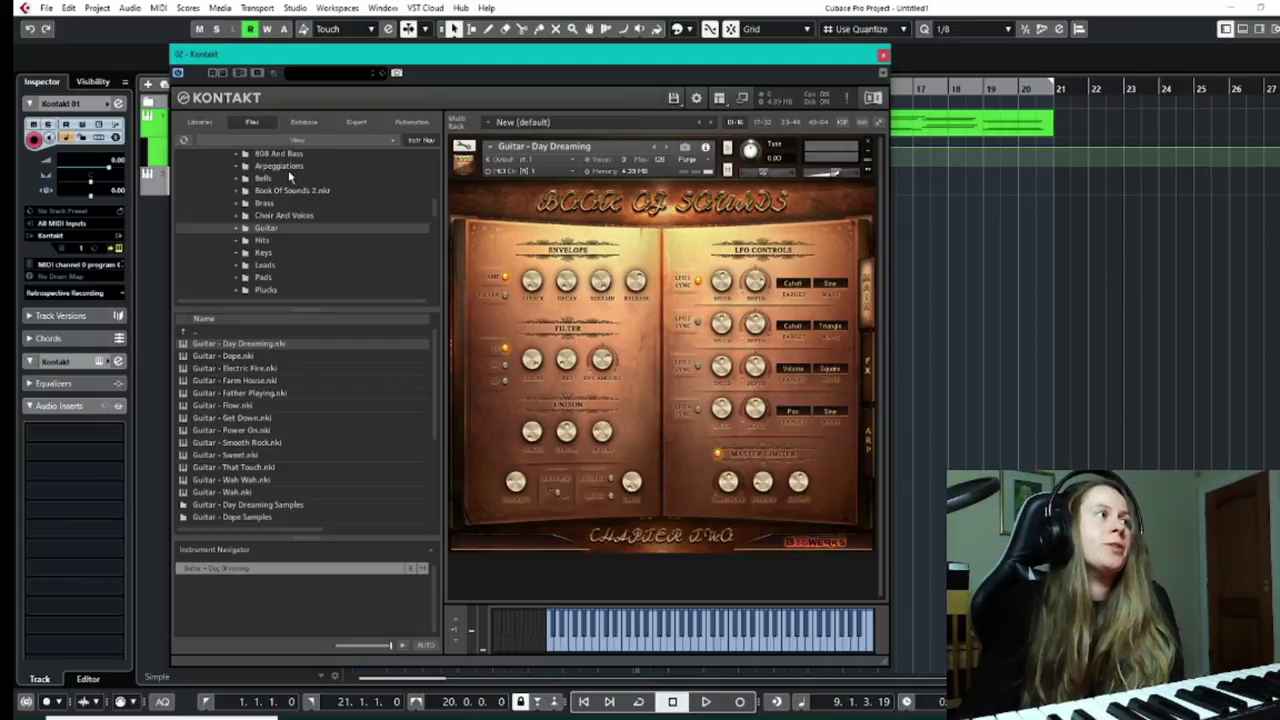
scroll(293, 206, "down", 2)
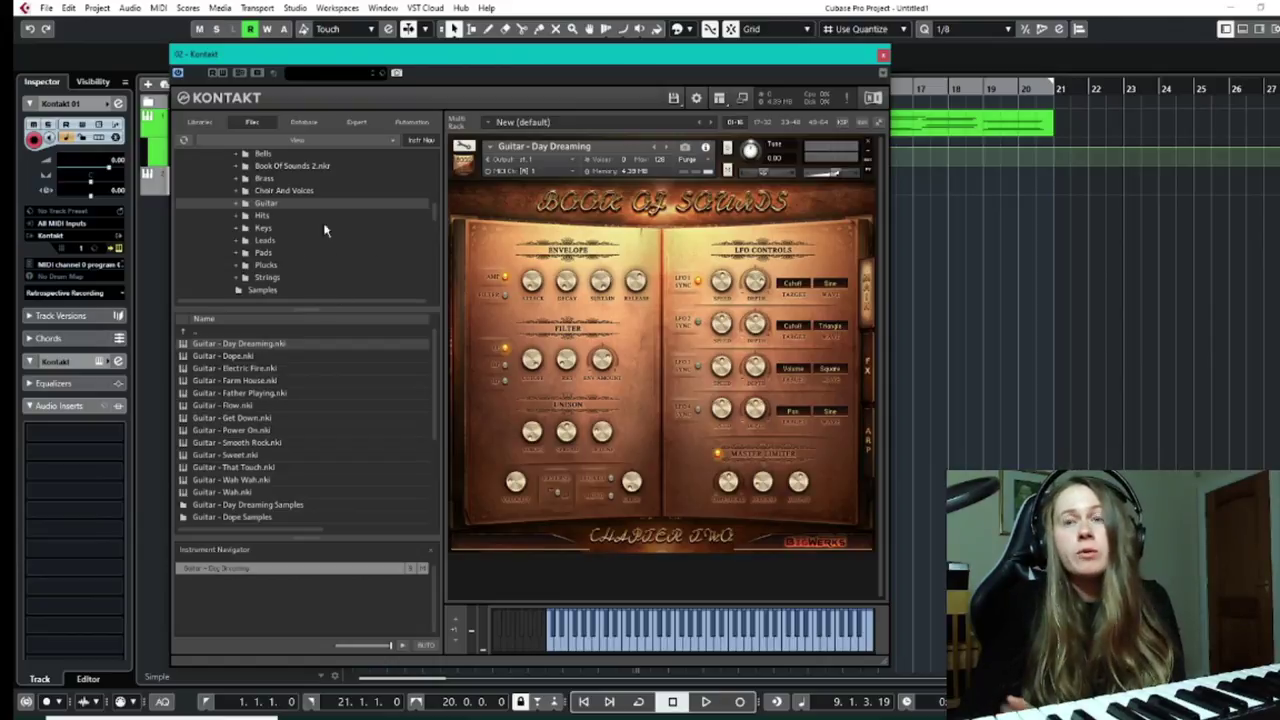
scroll(265, 470, "down", 3)
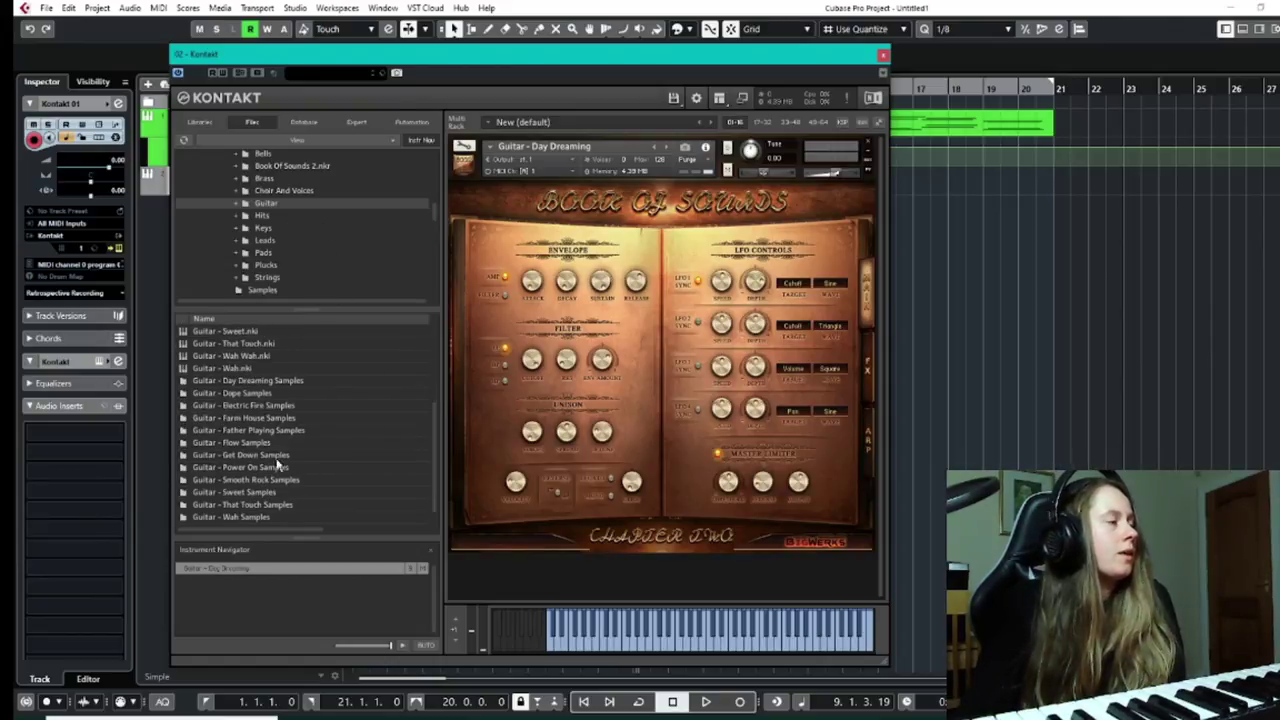
scroll(285, 462, "up", 3)
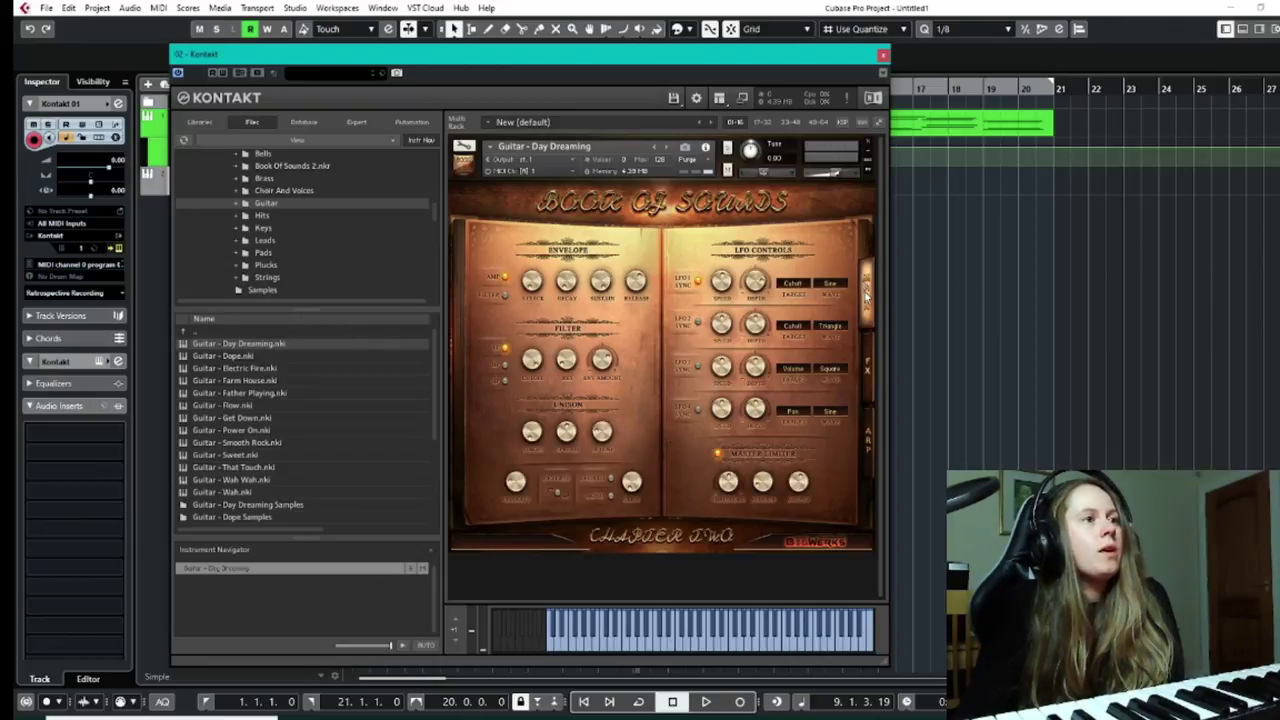
left_click(871, 440)
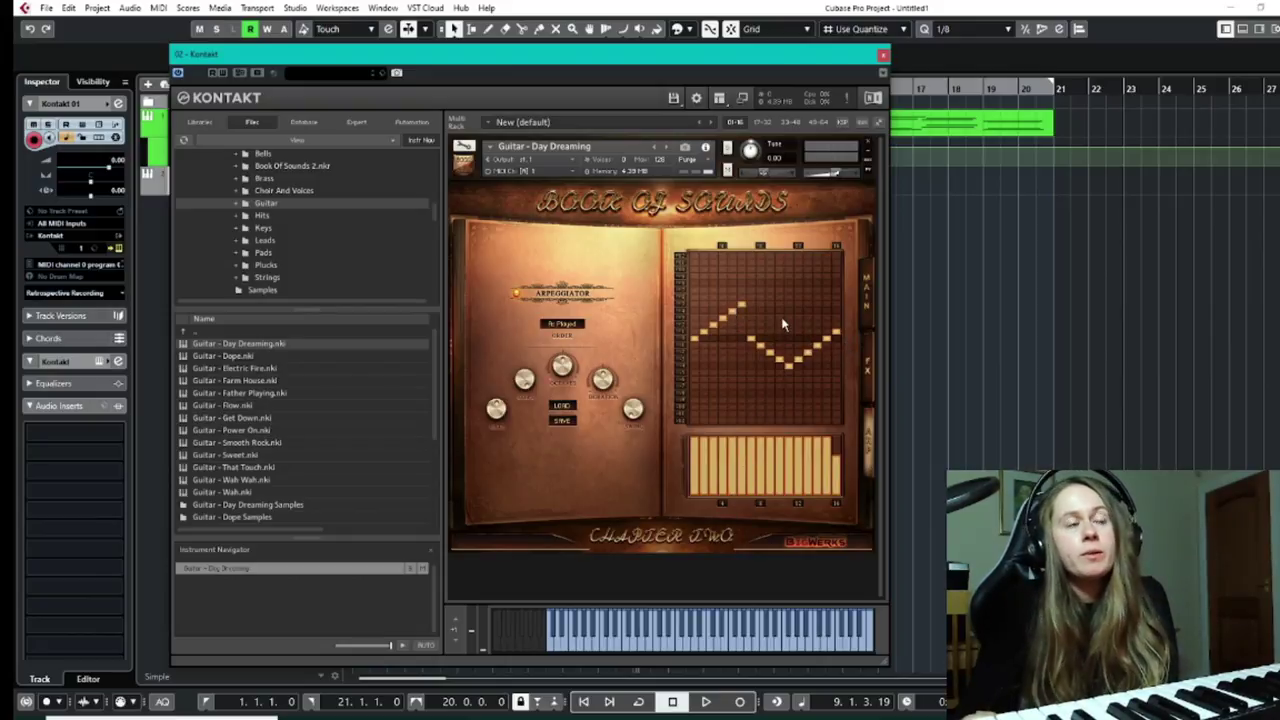
left_click(561, 325)
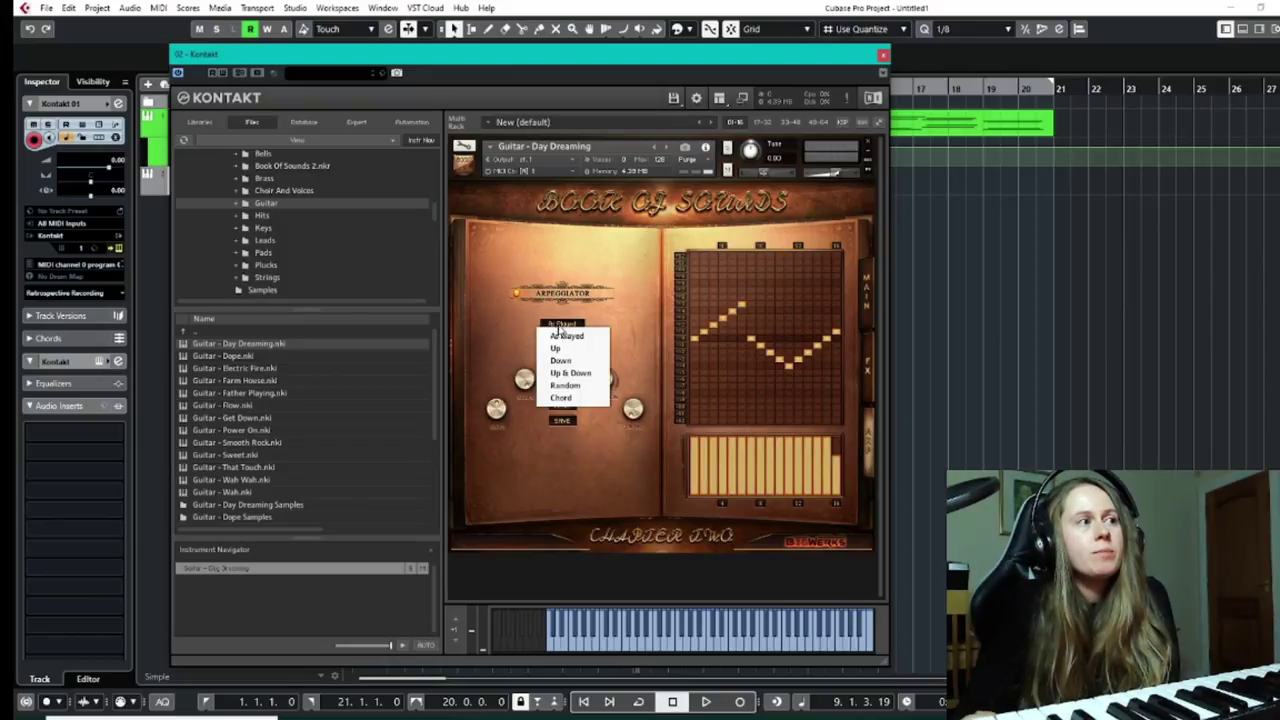
left_click(630, 333)
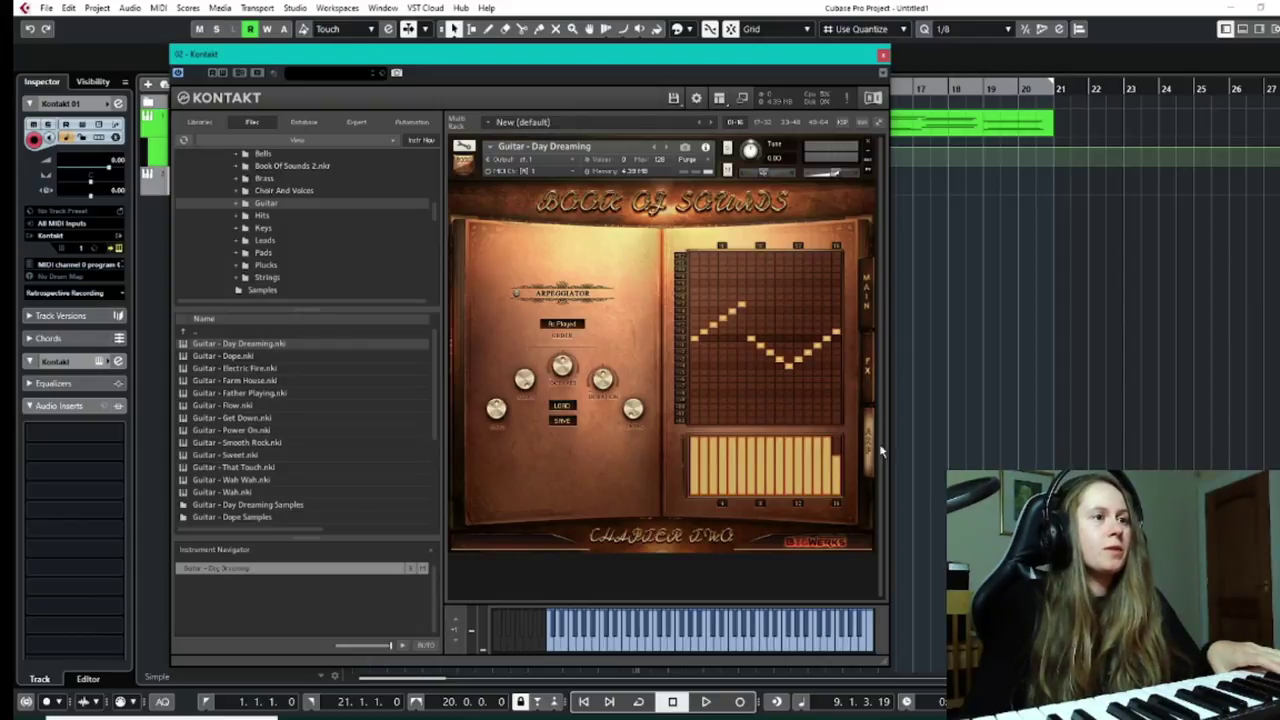
Review the Guitar - Day Dreaming effects page, checking the reverb presets and keeping Conic Hall.
left_click(876, 295)
left_click(873, 375)
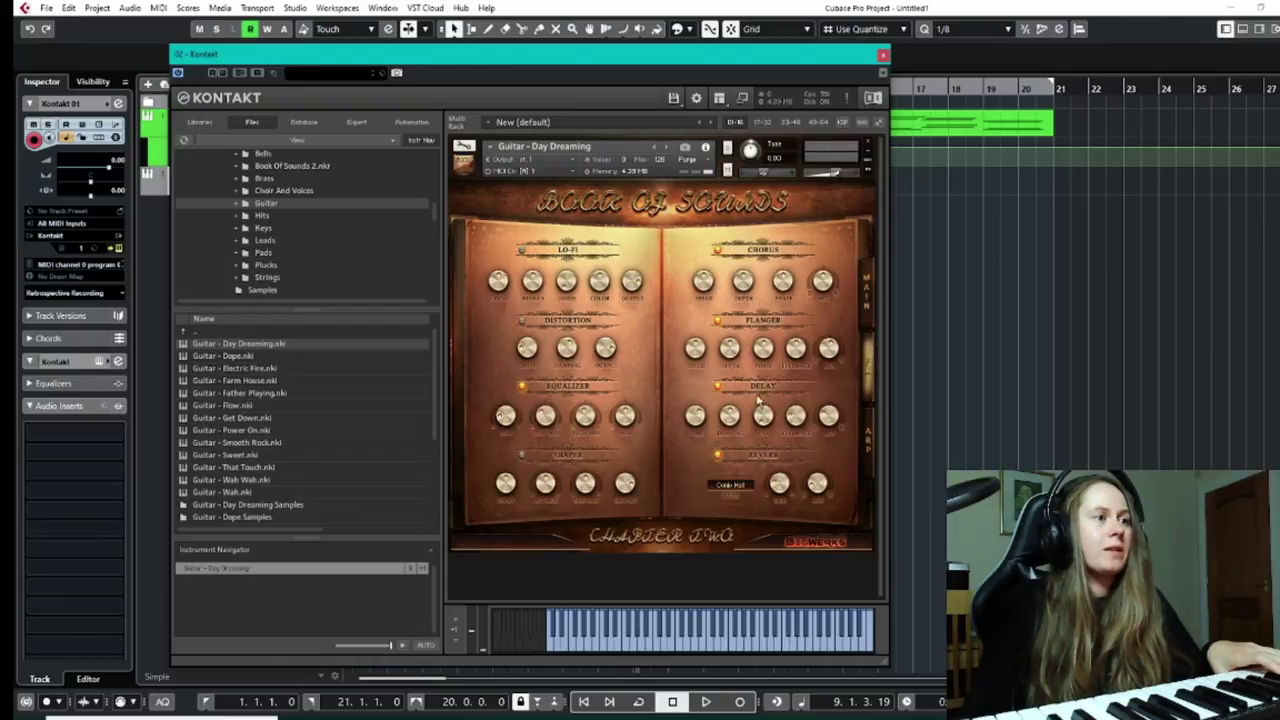
left_click(733, 486)
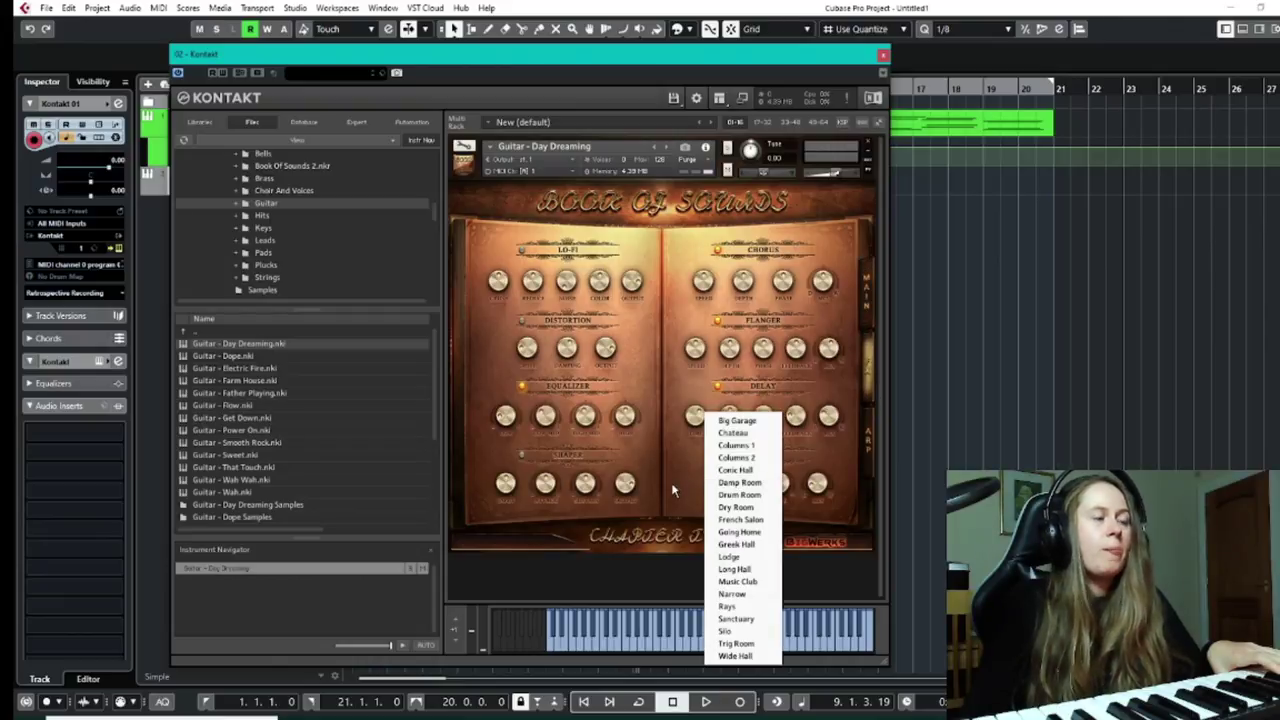
left_click(673, 490)
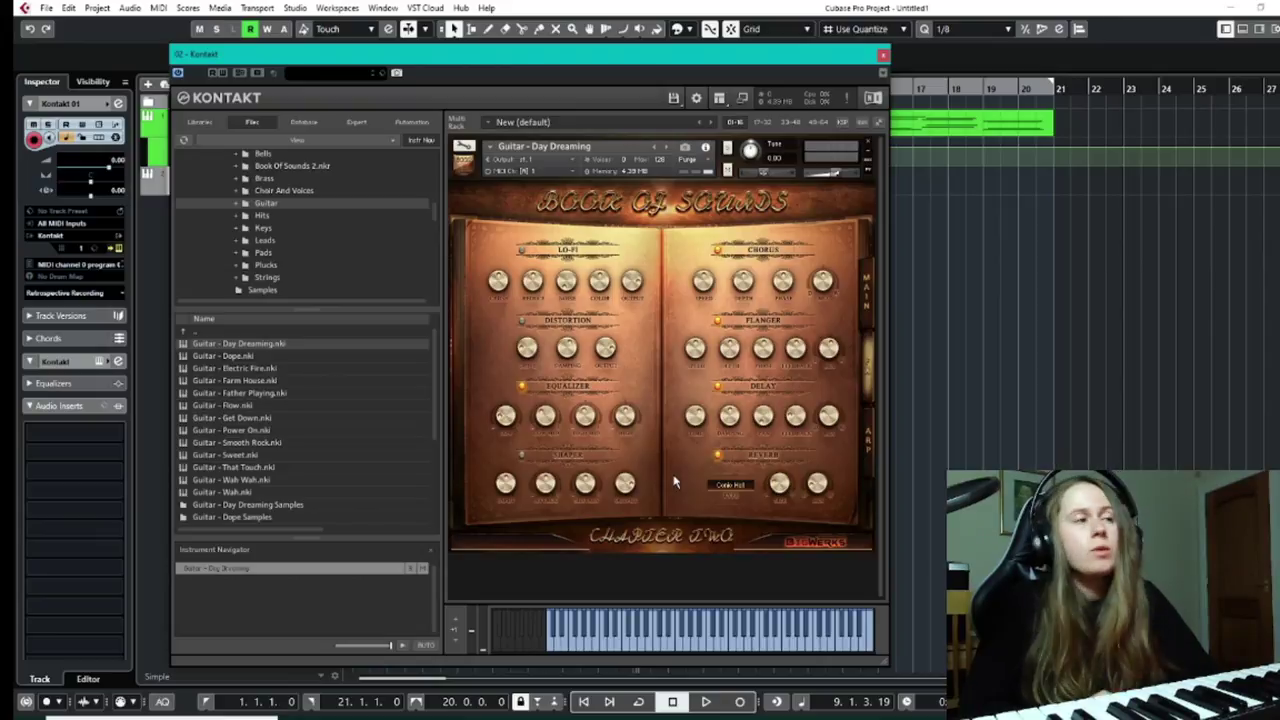
Flip through the main, effects and arpeggiator pages, finishing on the envelope, filter and LFO page.
left_click(867, 368)
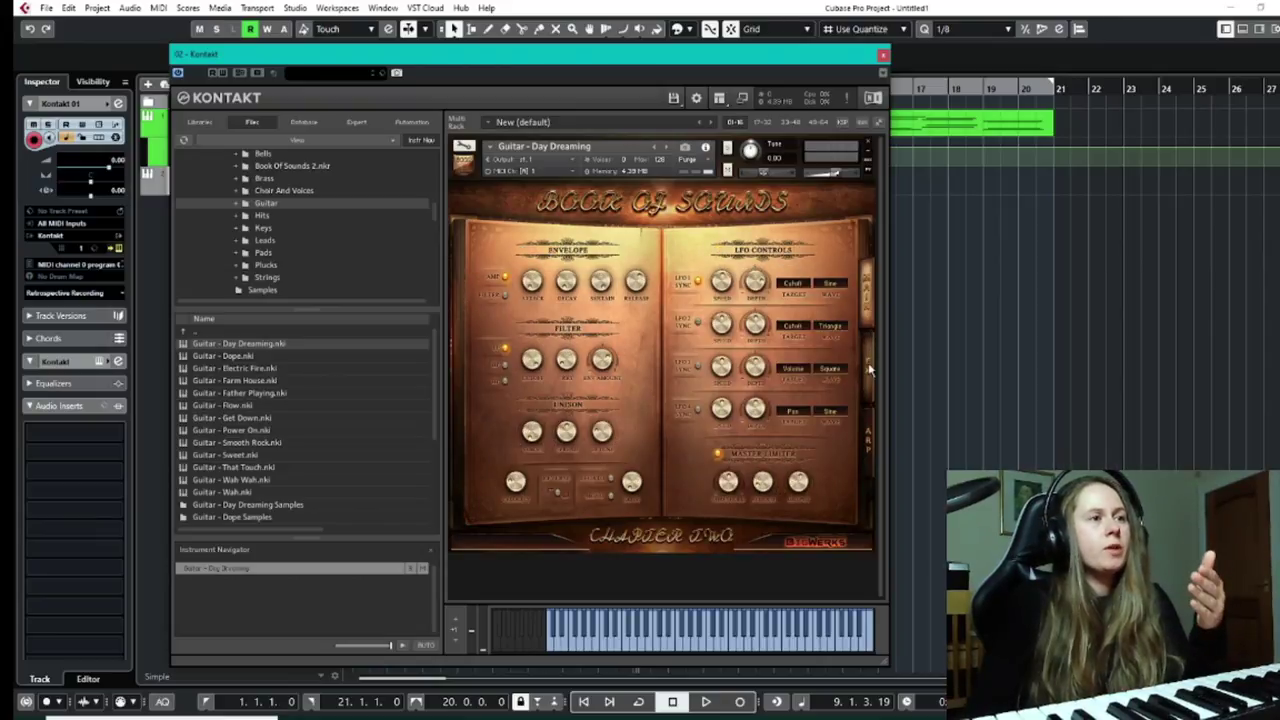
left_click(867, 300)
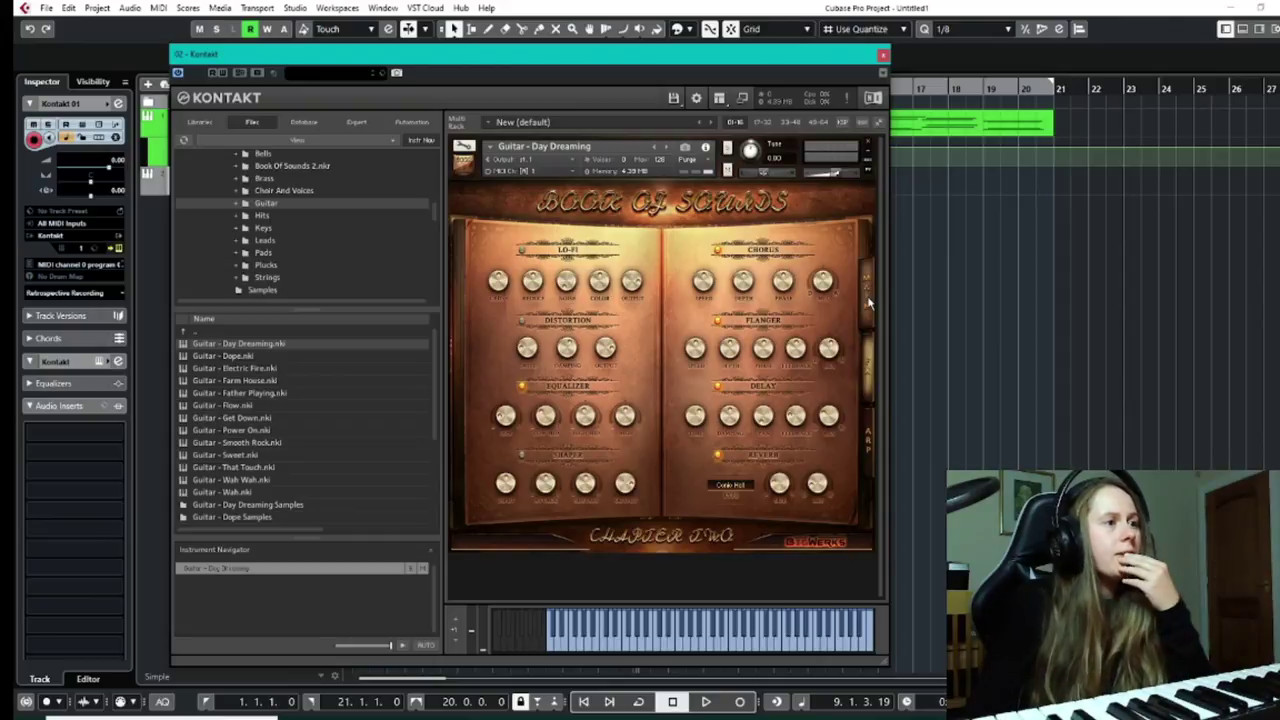
left_click(868, 440)
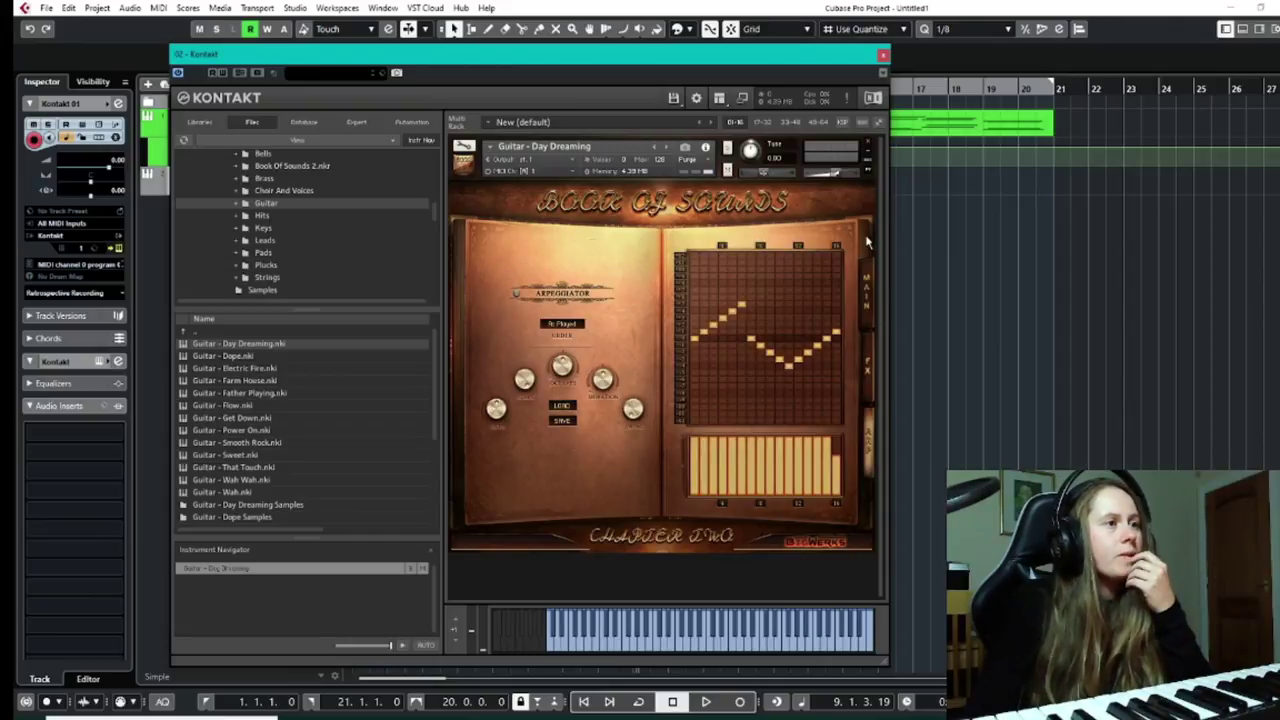
left_click(867, 289)
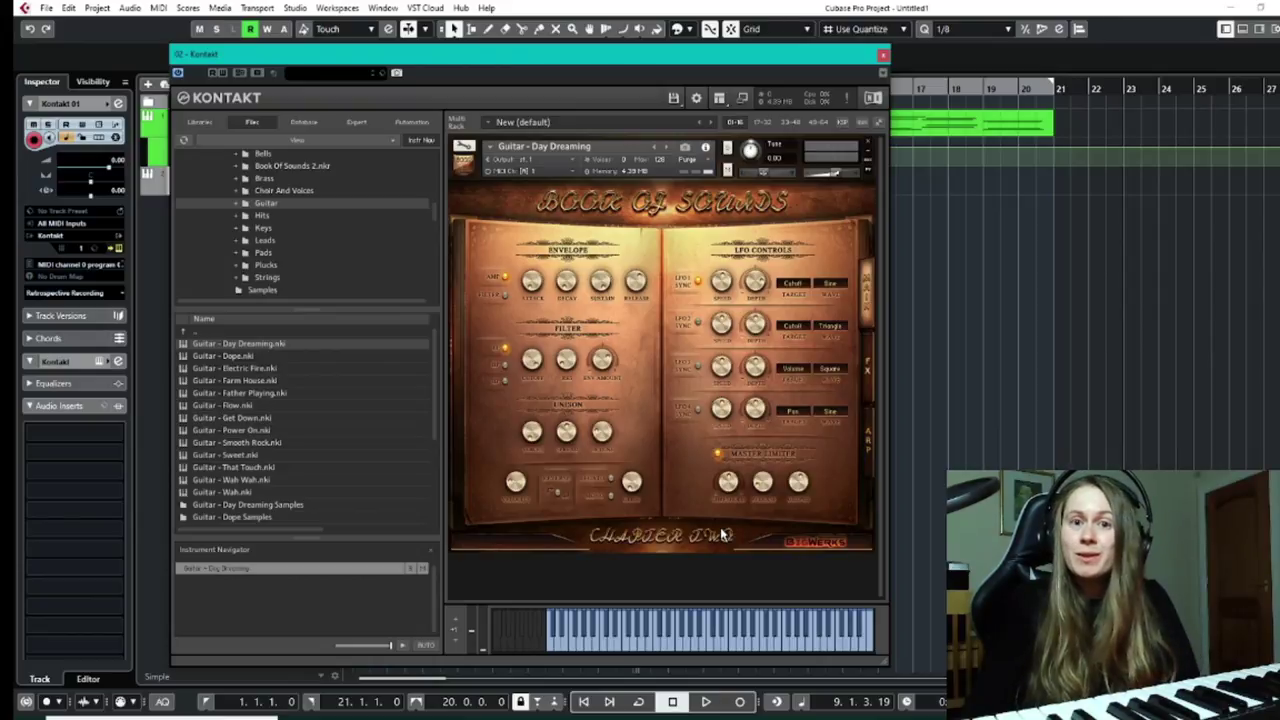
Remove the guitar instrument without saving and load Hit - Low N Deep from the Hits folder.
left_click(277, 217)
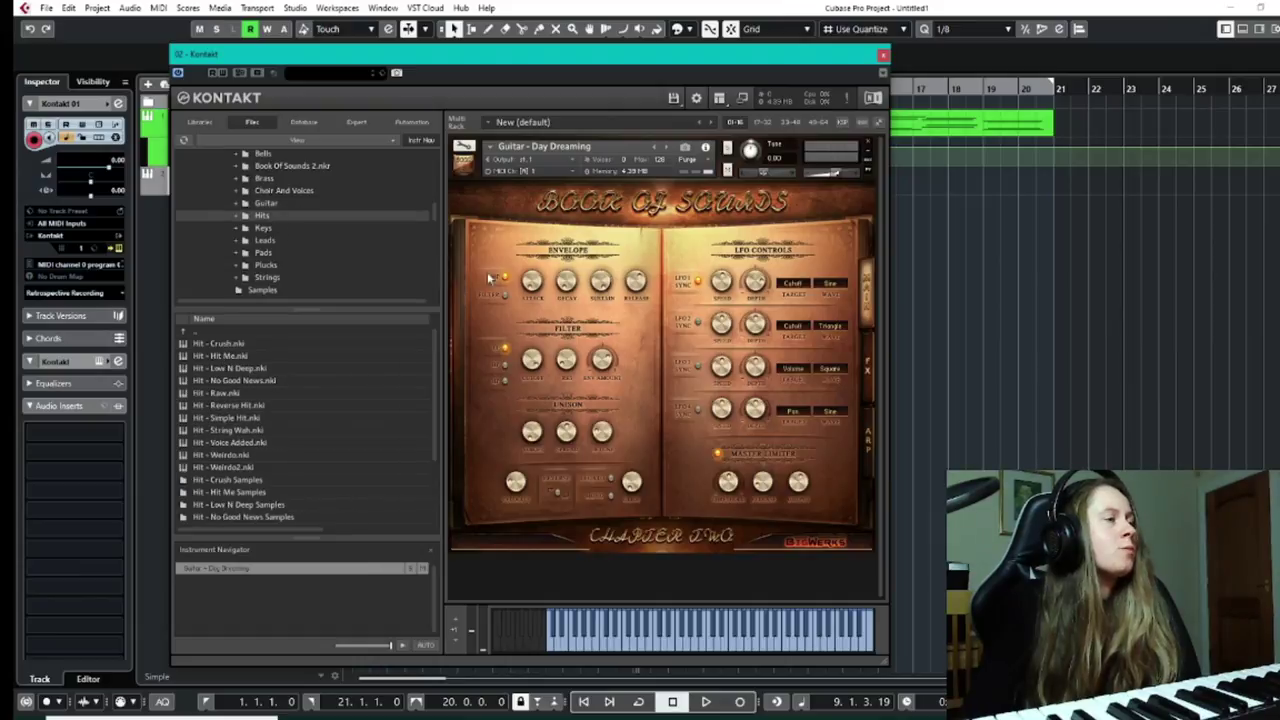
left_click(869, 145)
left_click(660, 418)
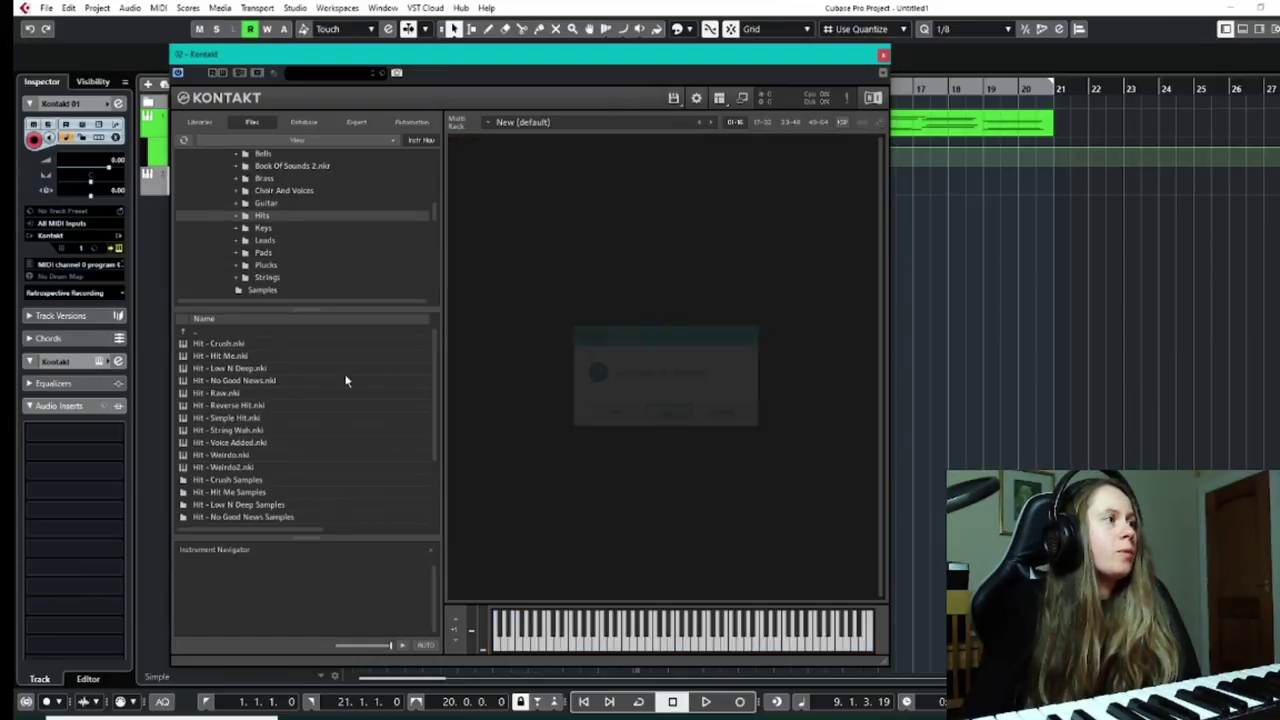
double_click(228, 369)
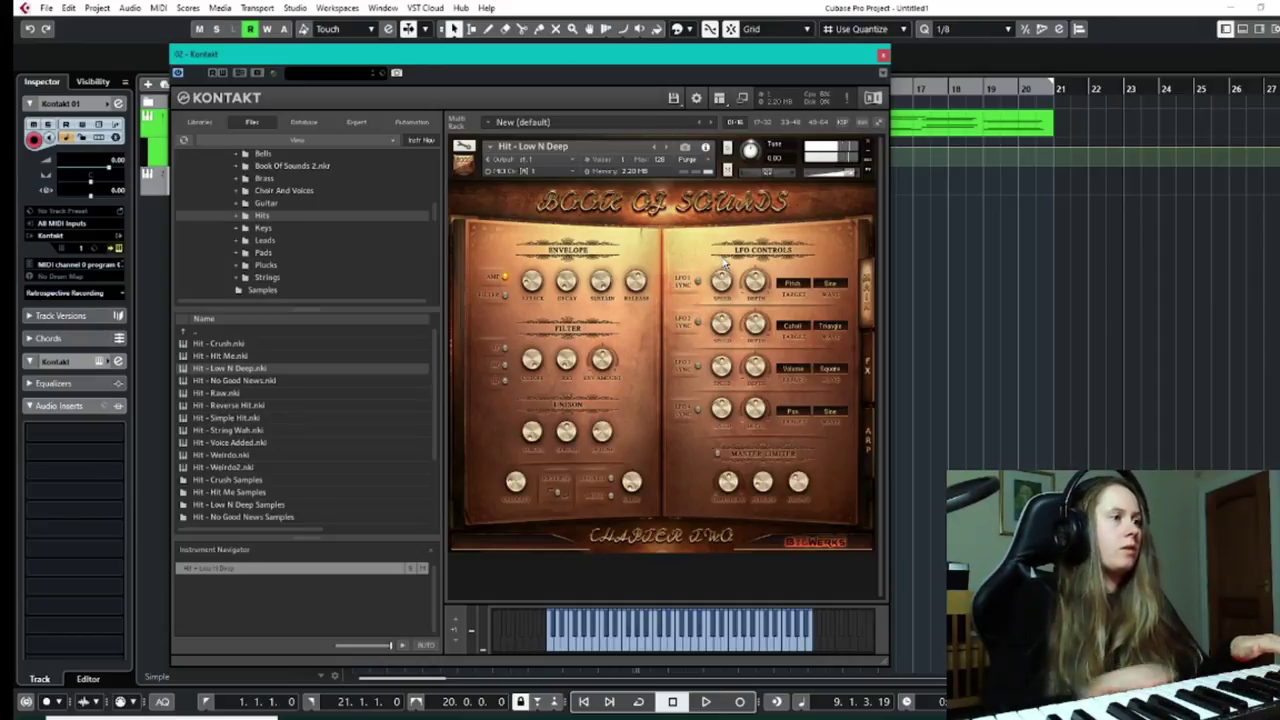
Replace Hit - Low N Deep with the Hit - Voice Added patch.
left_click(868, 146)
scroll(228, 424, "down", 1)
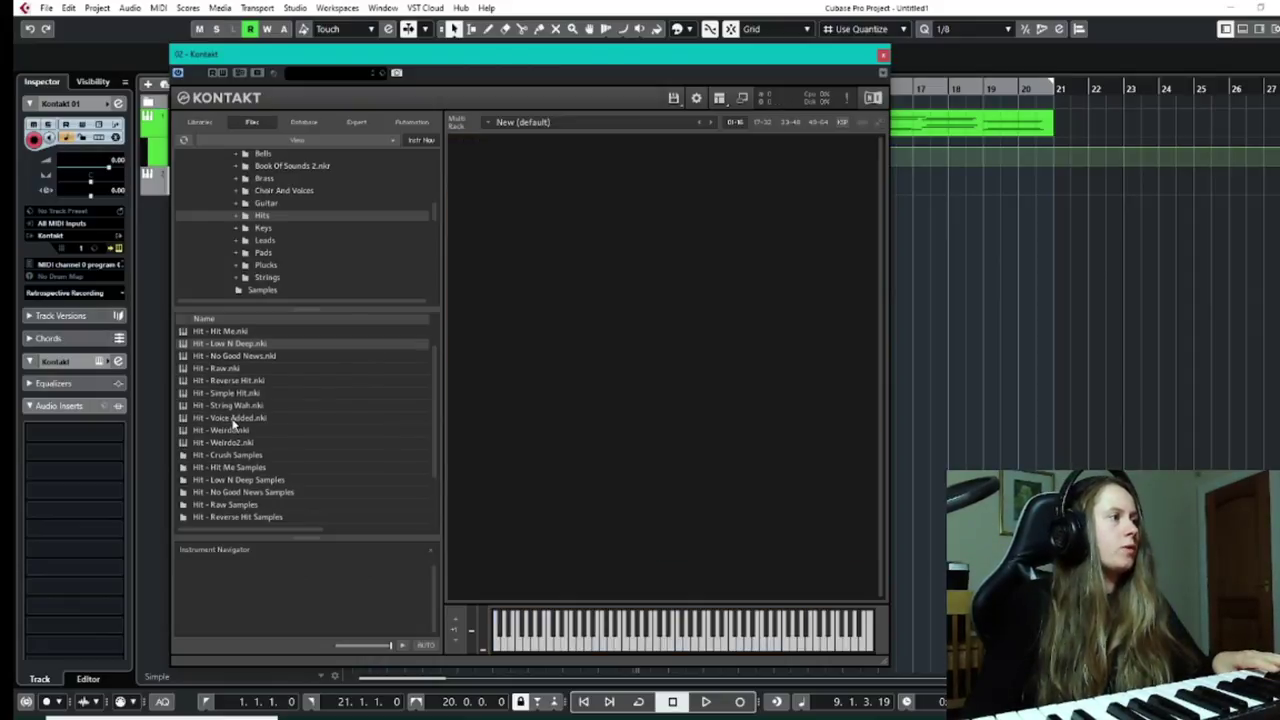
double_click(232, 419)
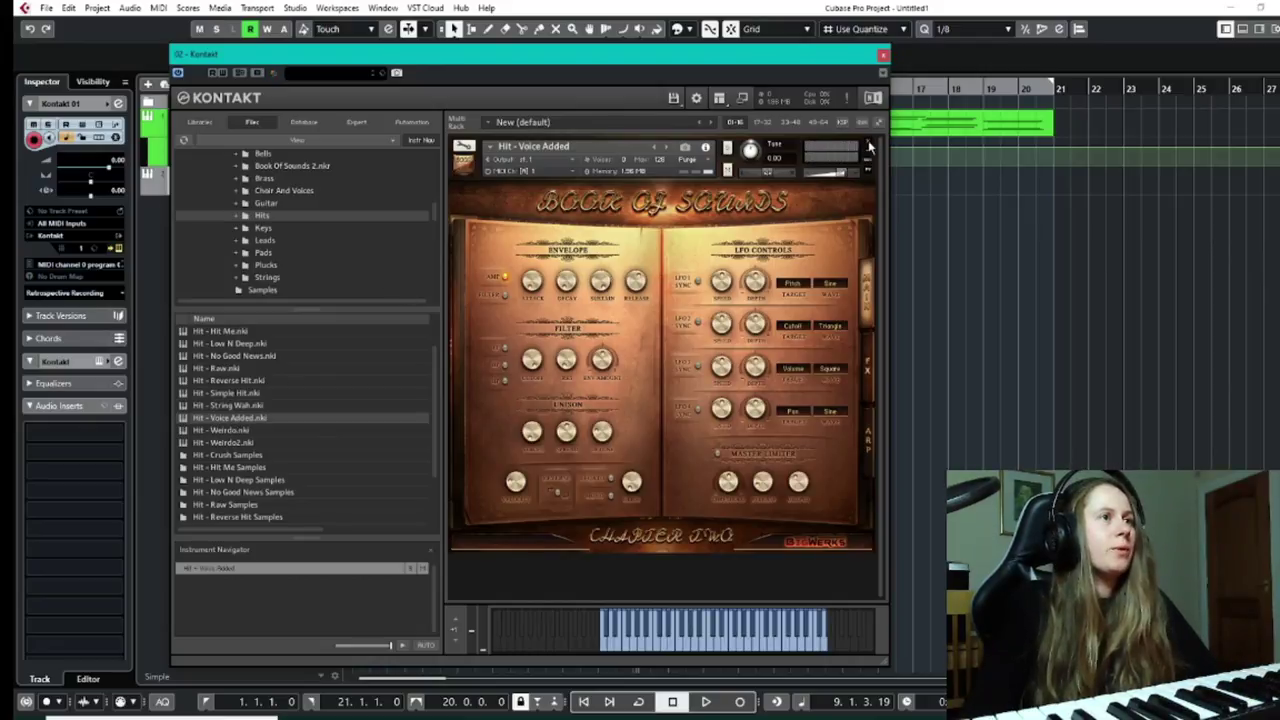
Toggle Voice Added between its arpeggiator and main pages, then close the instrument.
left_click(871, 432)
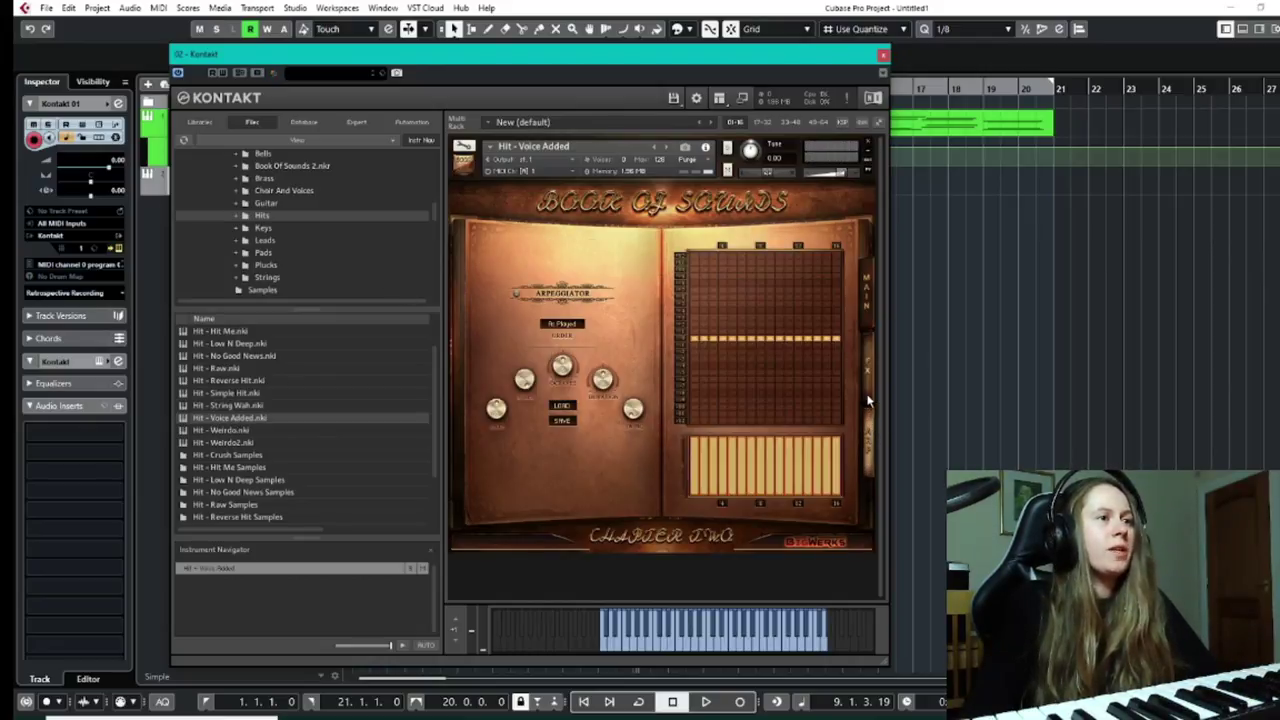
left_click(872, 436)
left_click(872, 440)
left_click(871, 316)
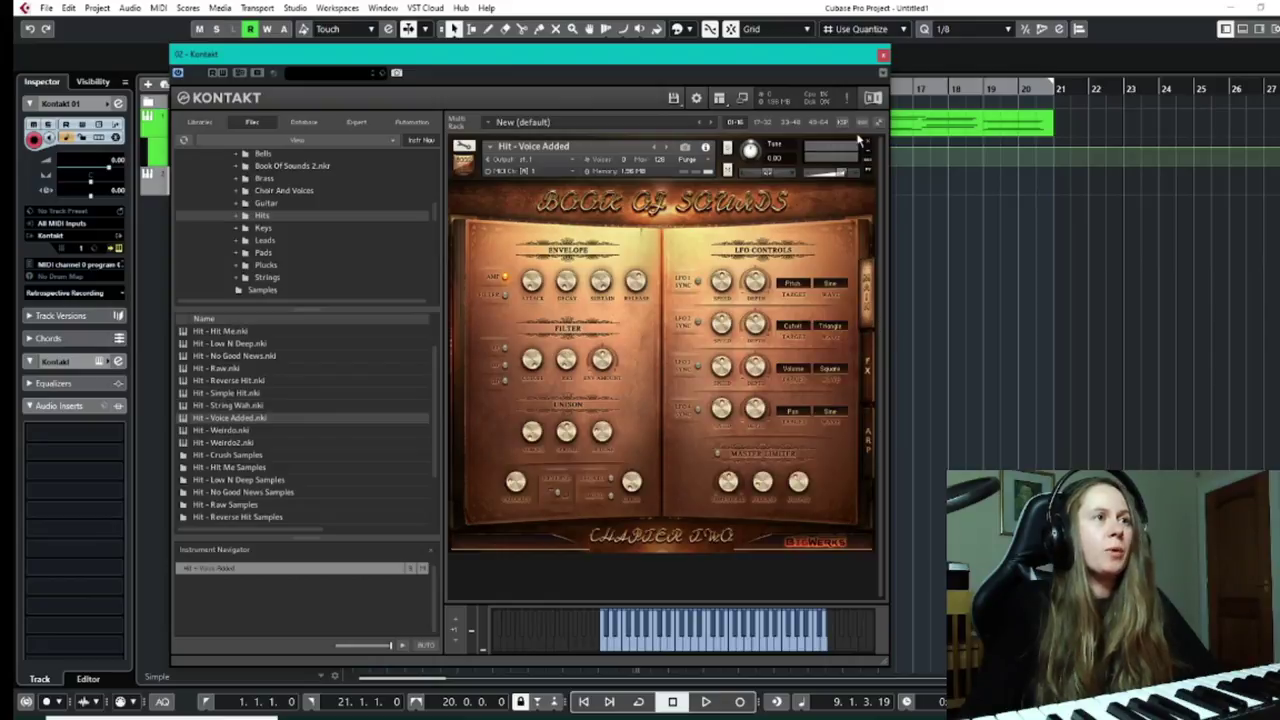
left_click(870, 145)
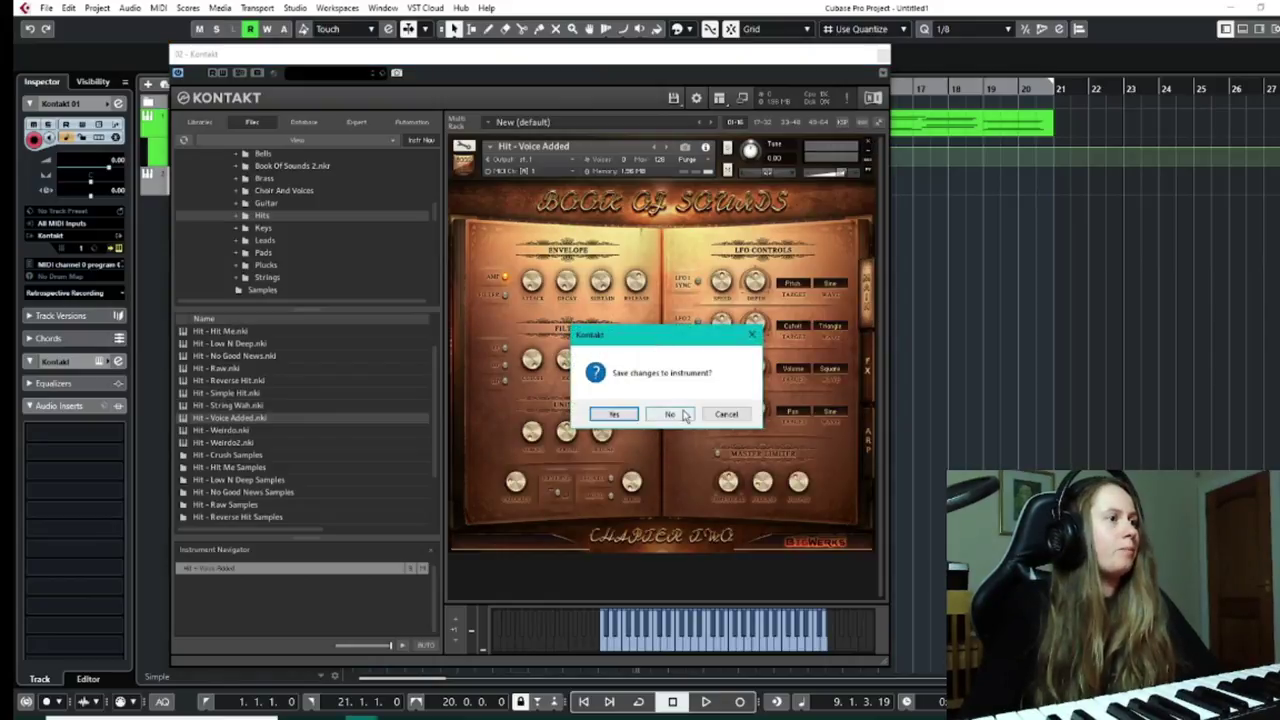
Discard Hit - Voice Added, audition Hit - No Good News, then step down to Hit - Reverse Hit.
left_click(669, 414)
scroll(269, 415, "up", 1)
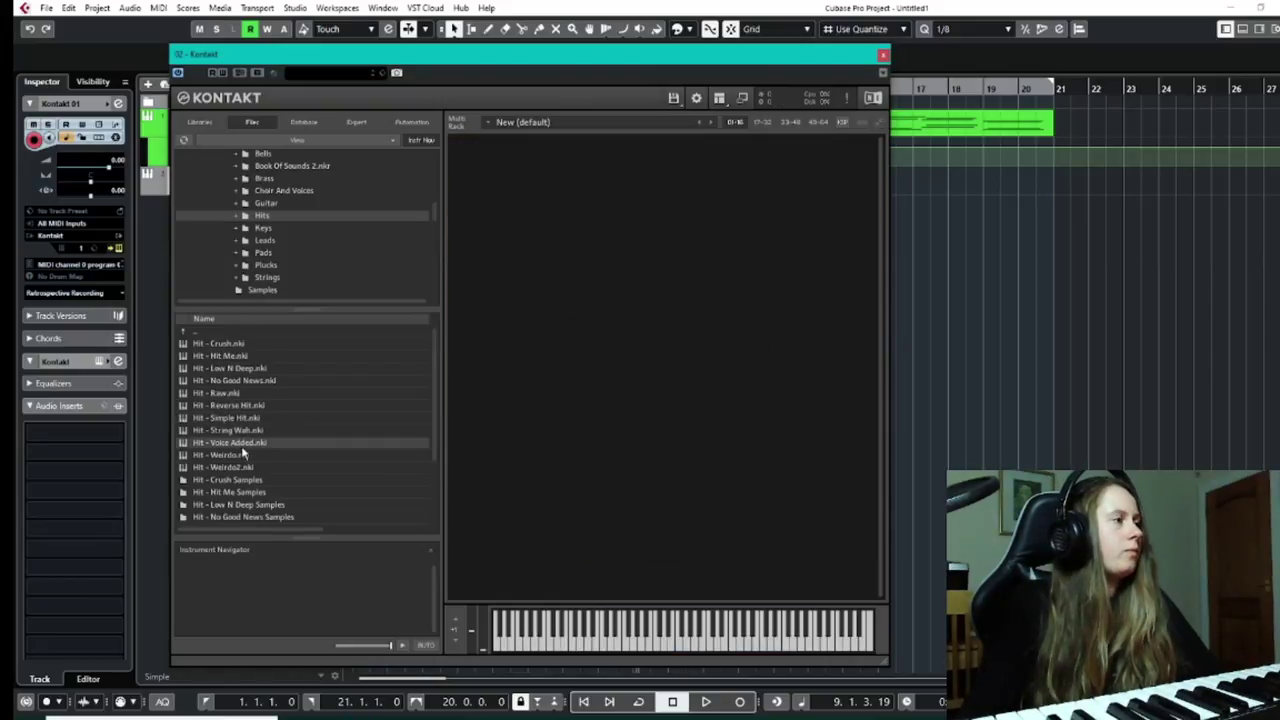
double_click(243, 381)
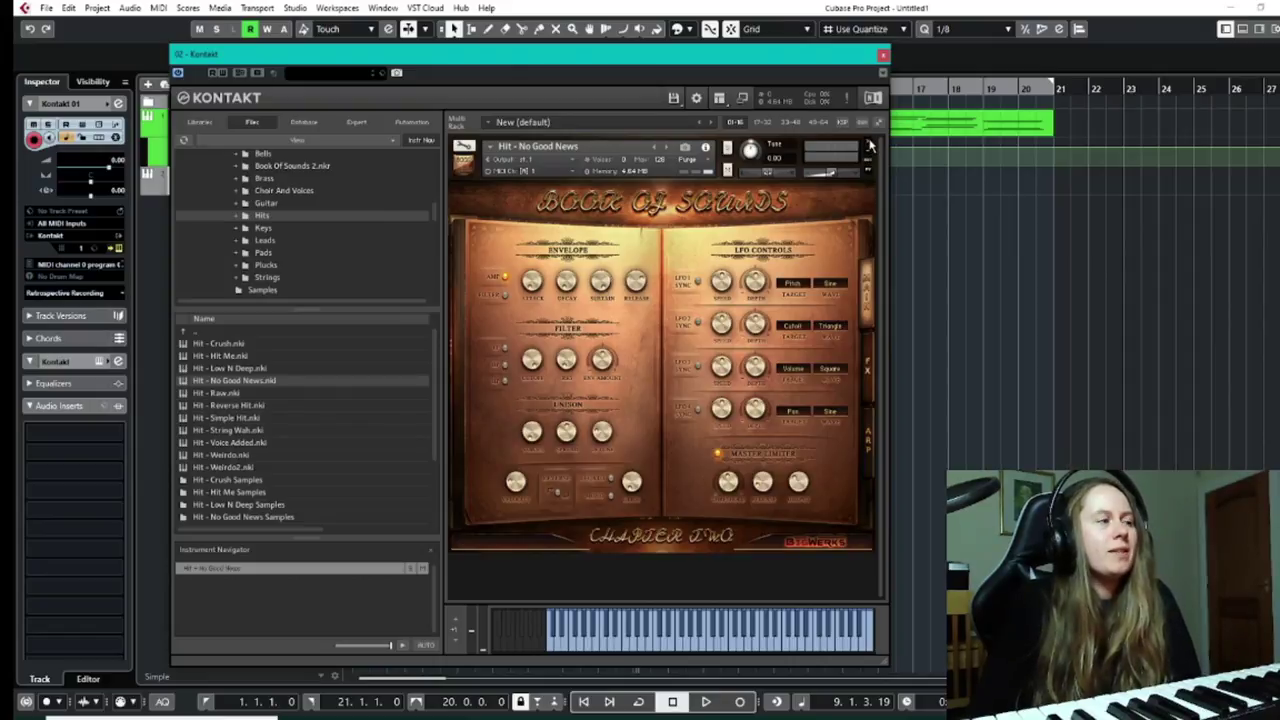
key("Down")
key("Down")
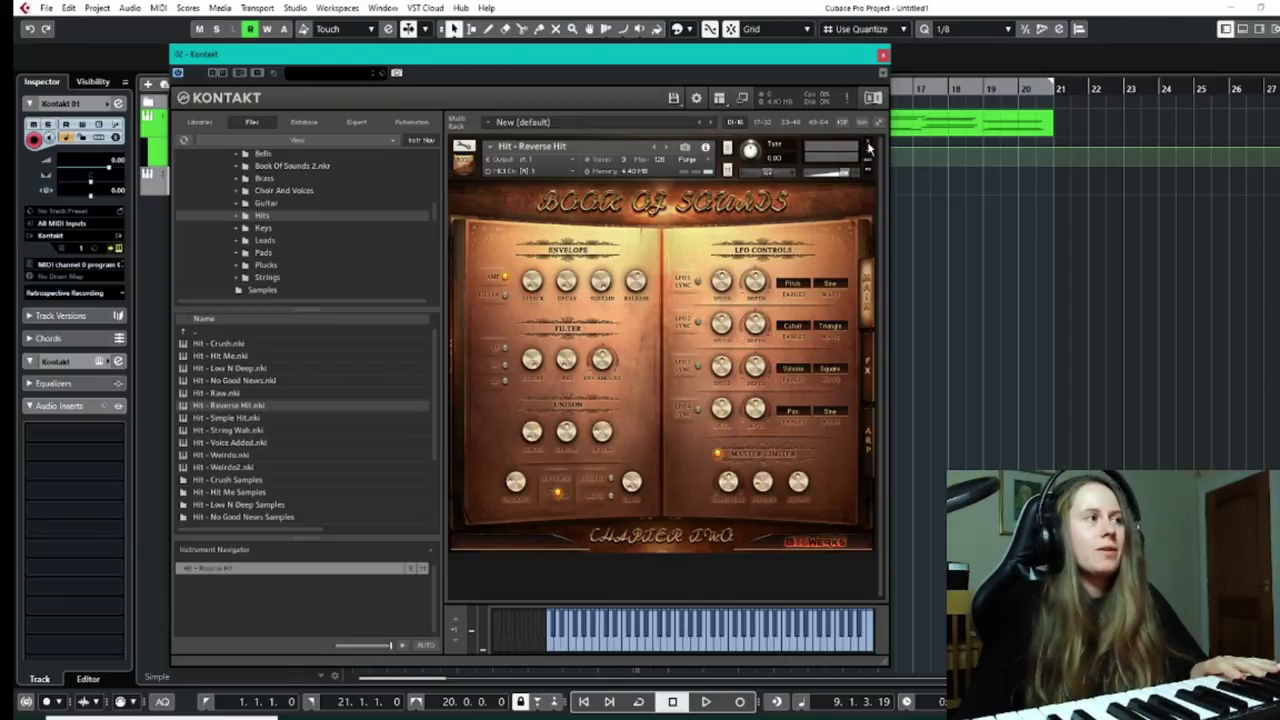
Unload Hit - Reverse Hit, then audition Key - Piano from the Keys folder and remove it.
left_click(868, 147)
left_click(668, 416)
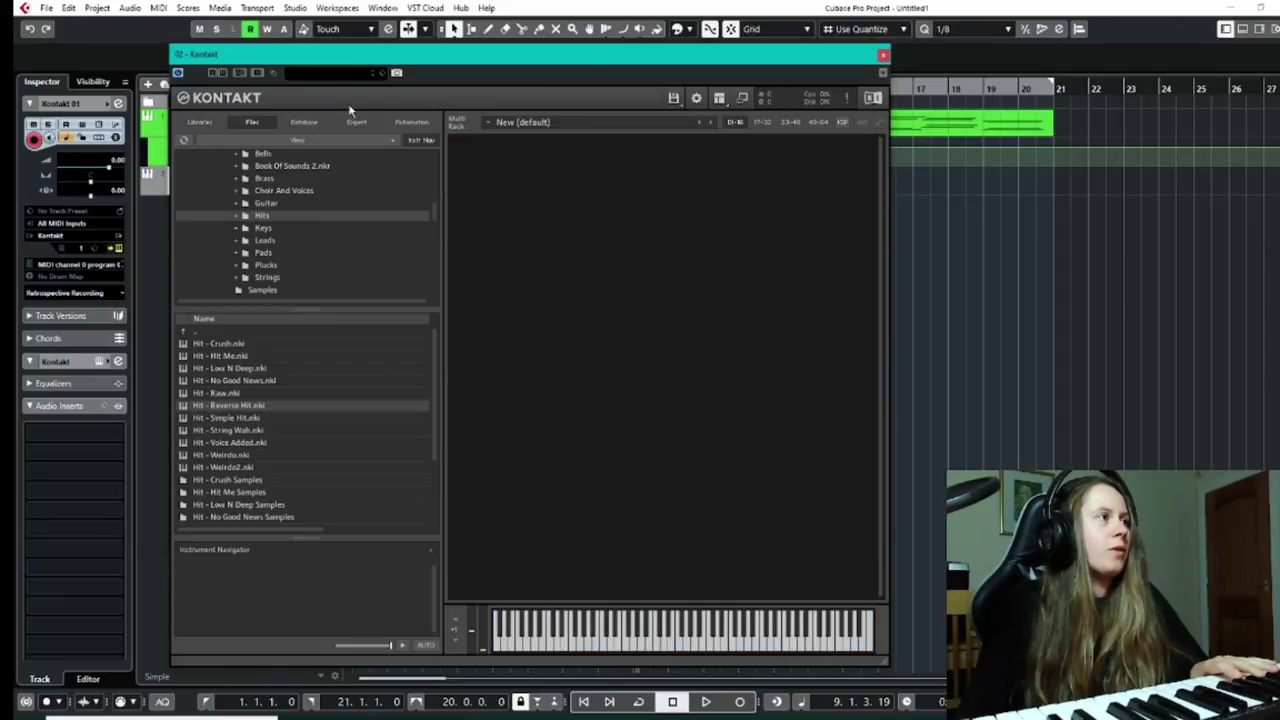
left_click(262, 228)
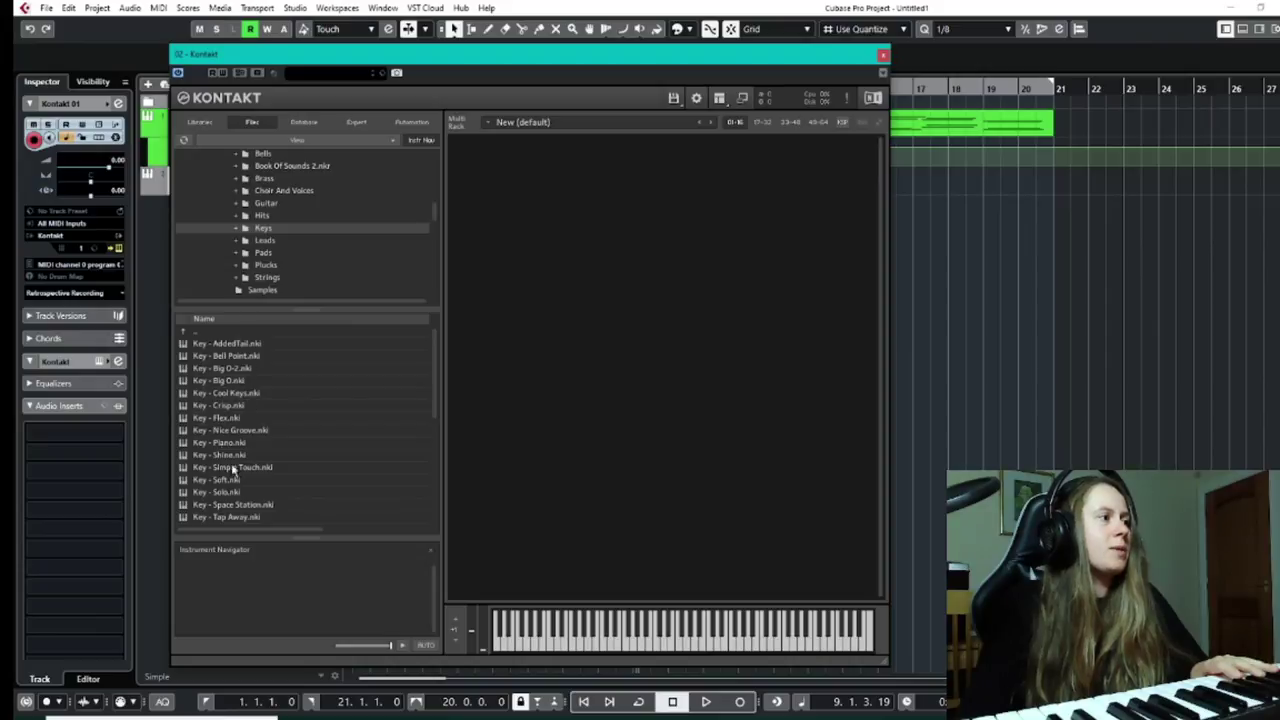
scroll(252, 430, "down", 2)
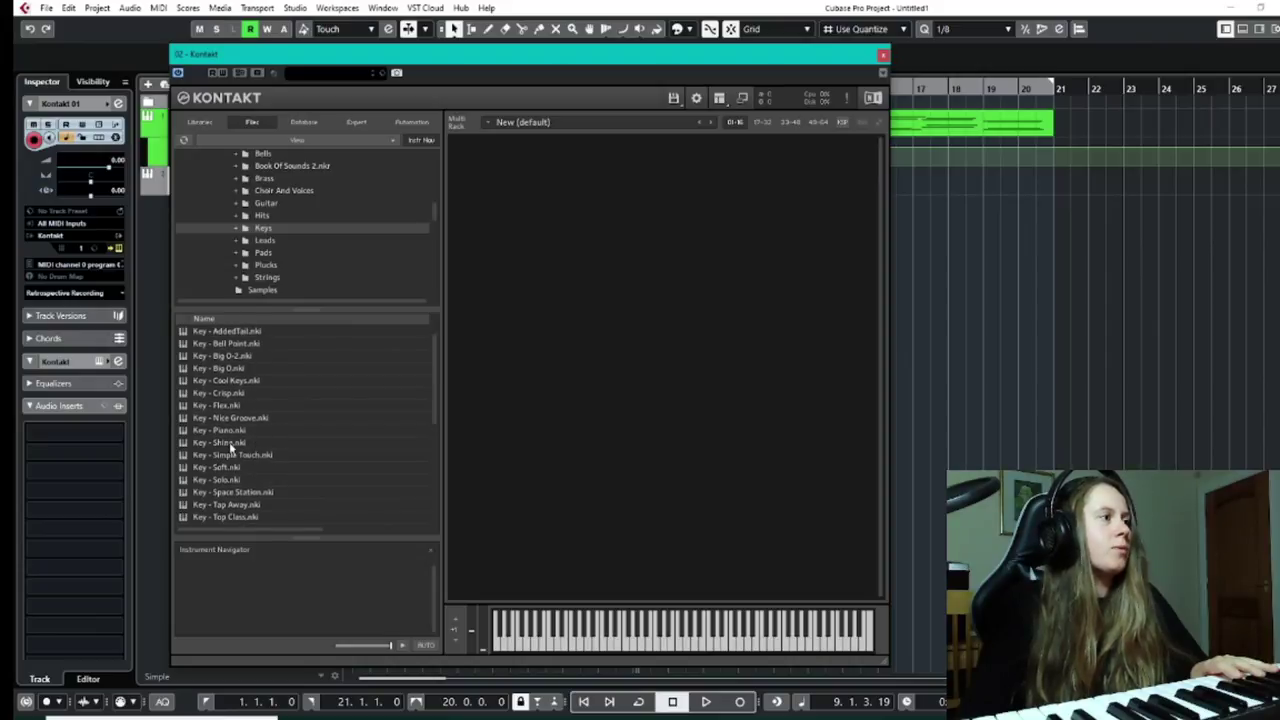
double_click(229, 429)
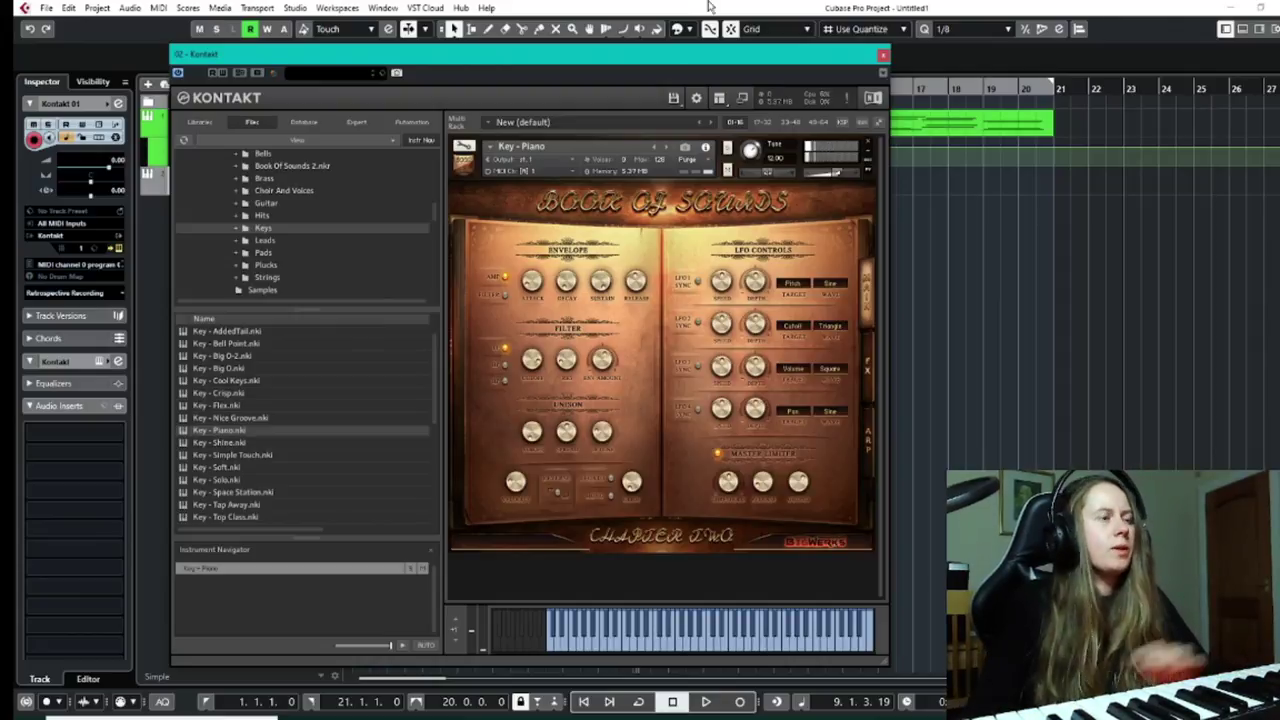
left_click(870, 148)
scroll(251, 406, "down", 3)
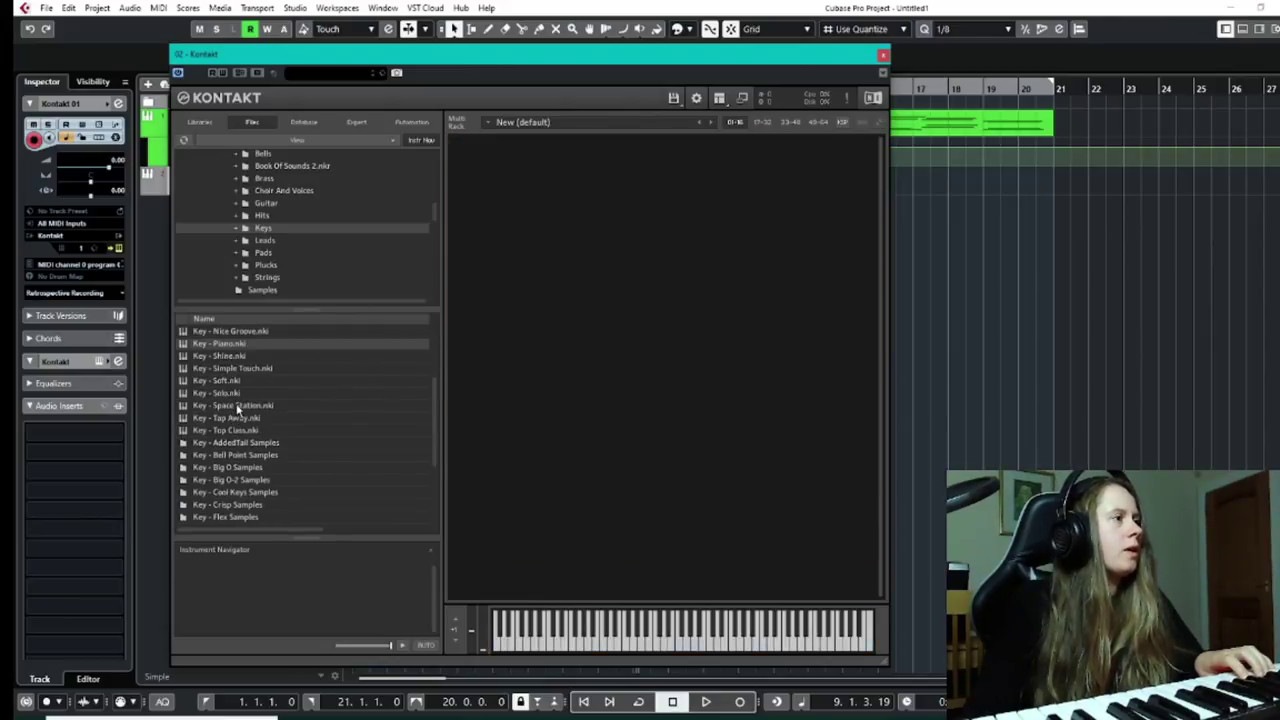
Load Key - Space Station.nki from the Keys folder list into the rack.
double_click(238, 406)
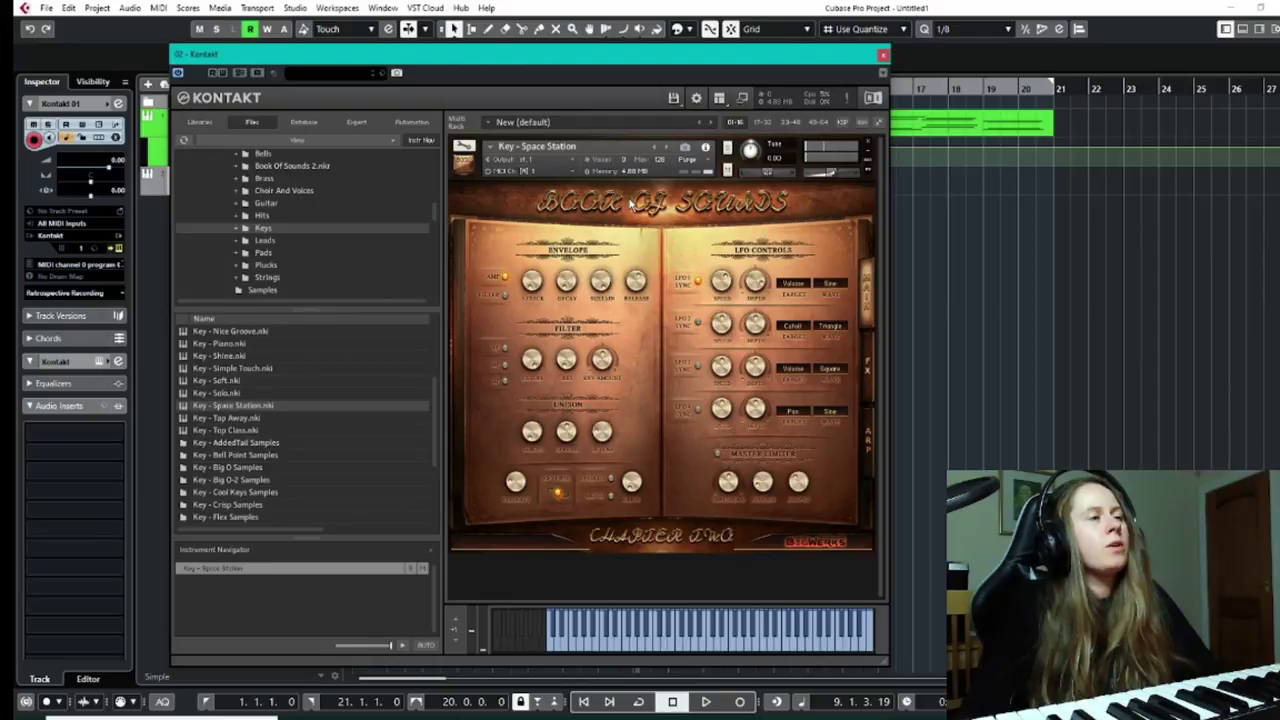
Swap Key - Space Station for Key - Cool Keys, select Key - Crisp, then unload Cool Keys.
scroll(285, 435, "up", 1)
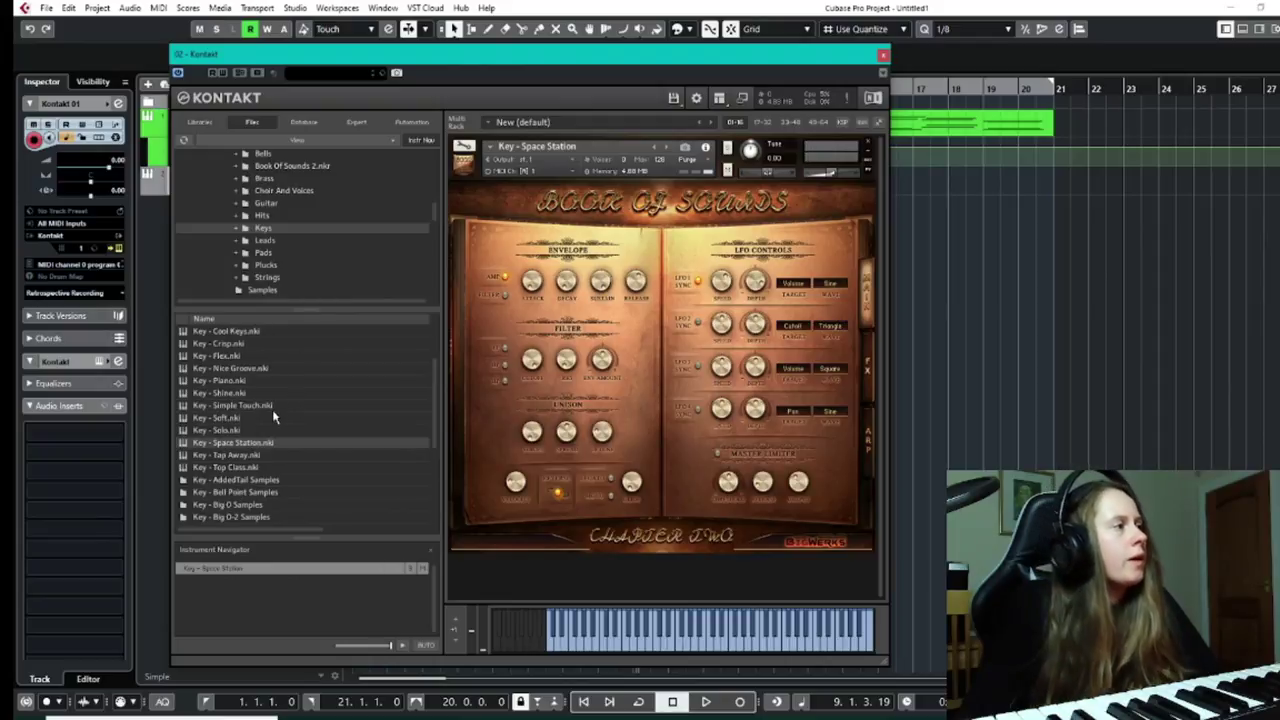
scroll(274, 417, "up", 1)
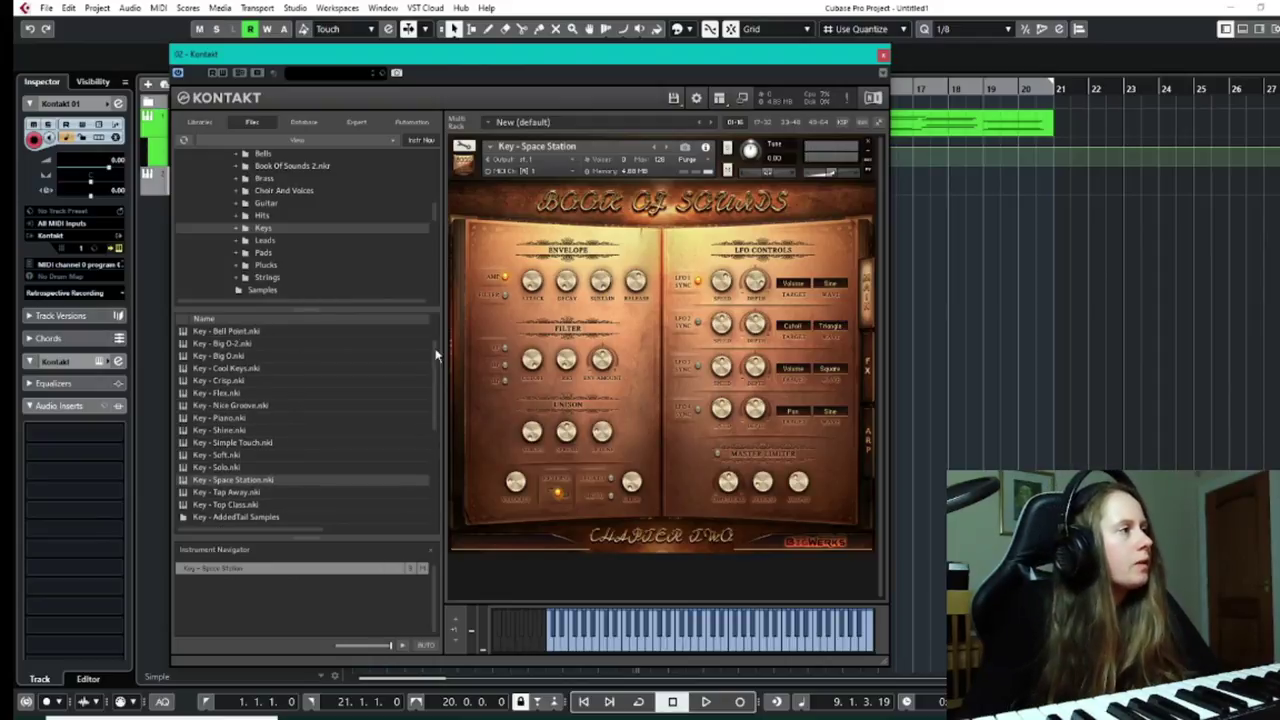
left_click(870, 146)
left_click(666, 416)
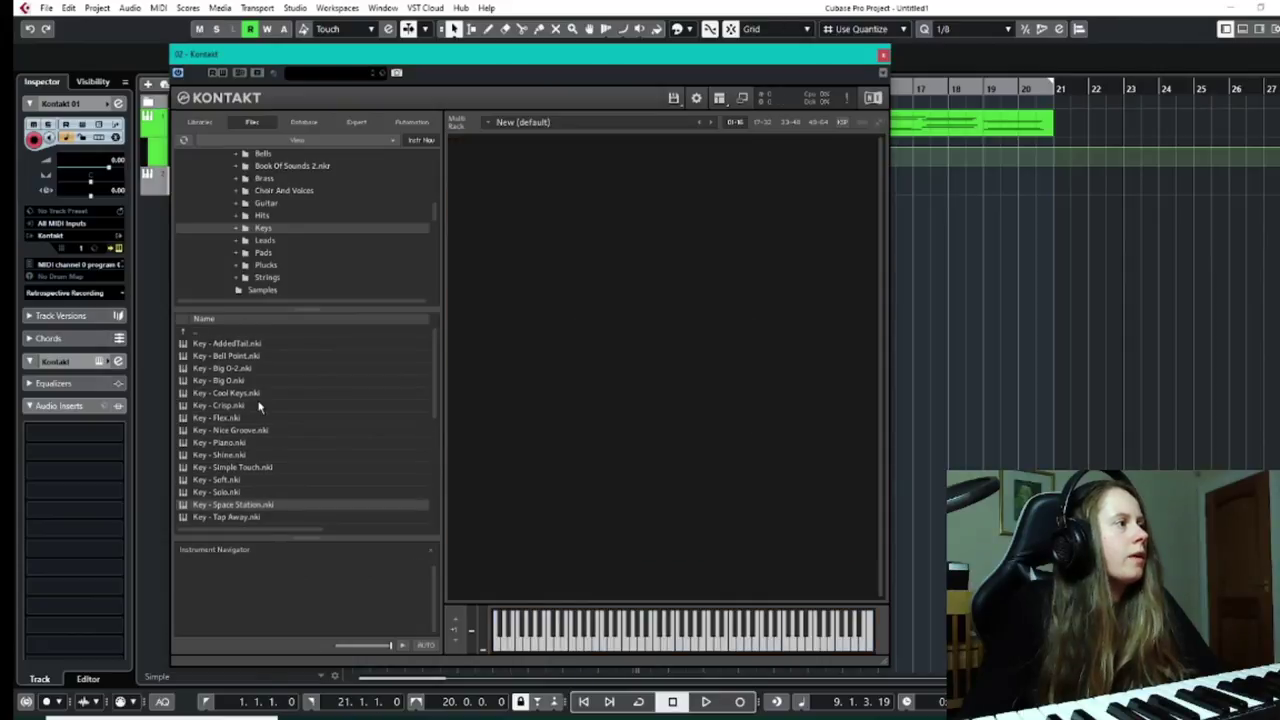
left_click(235, 394)
double_click(235, 394)
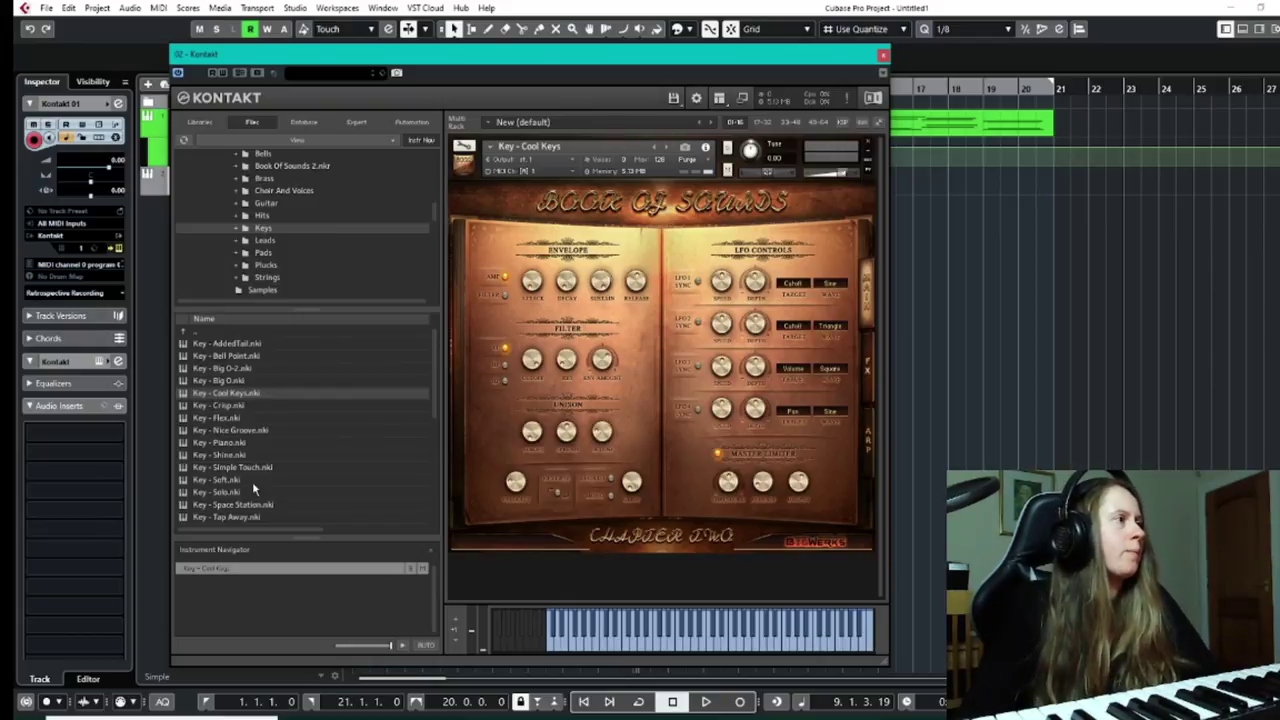
left_click(229, 406)
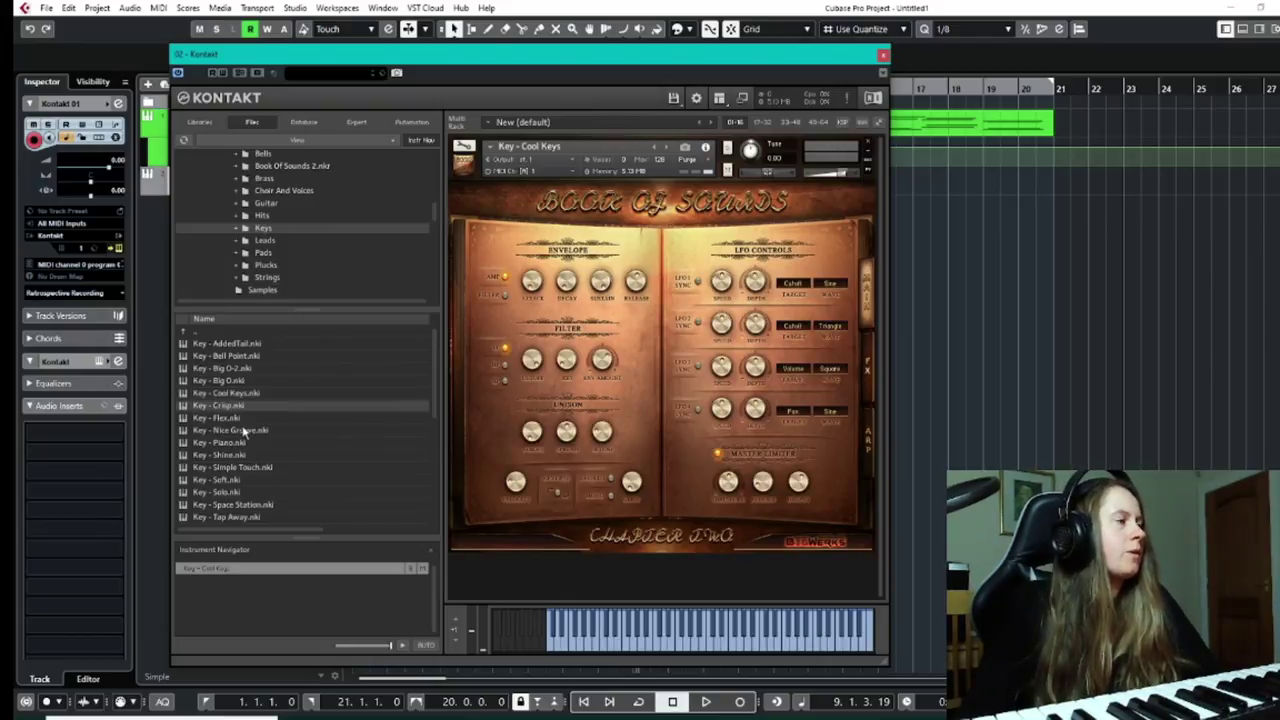
left_click(868, 147)
Open the Arpeggiations folder and load Arp - Mash Mouth.nki.
scroll(310, 245, "up", 3)
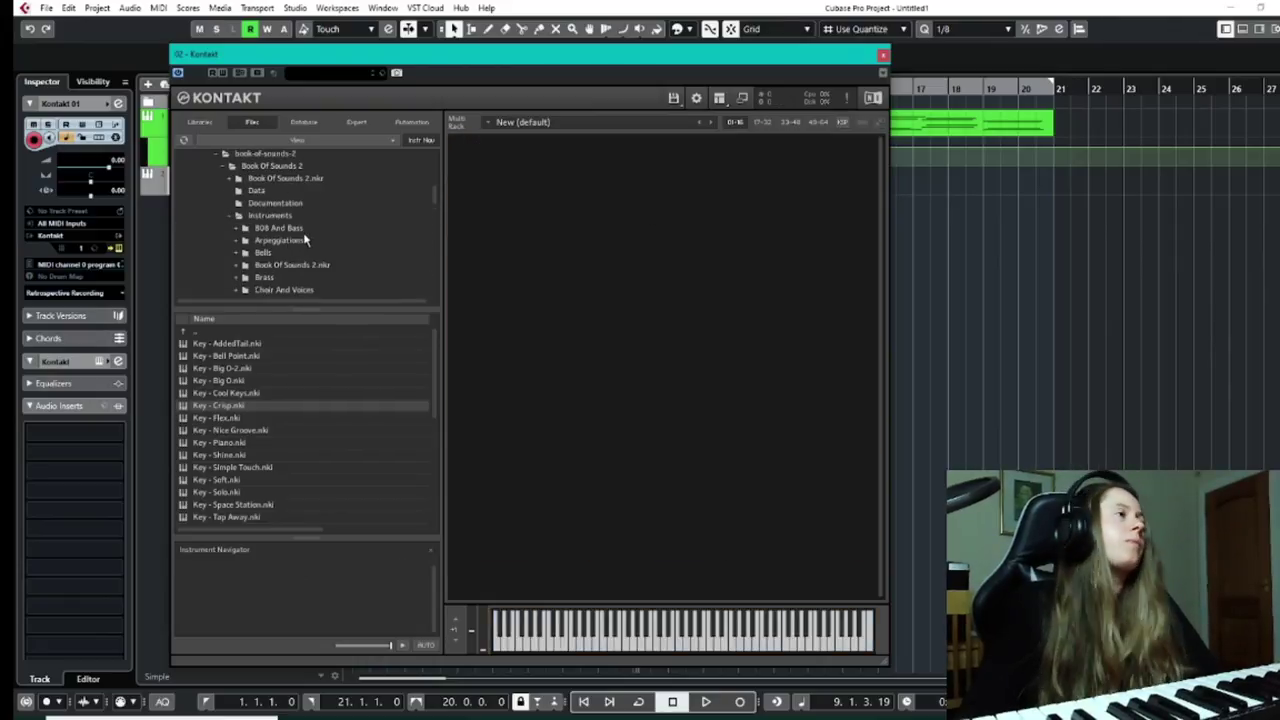
left_click(289, 240)
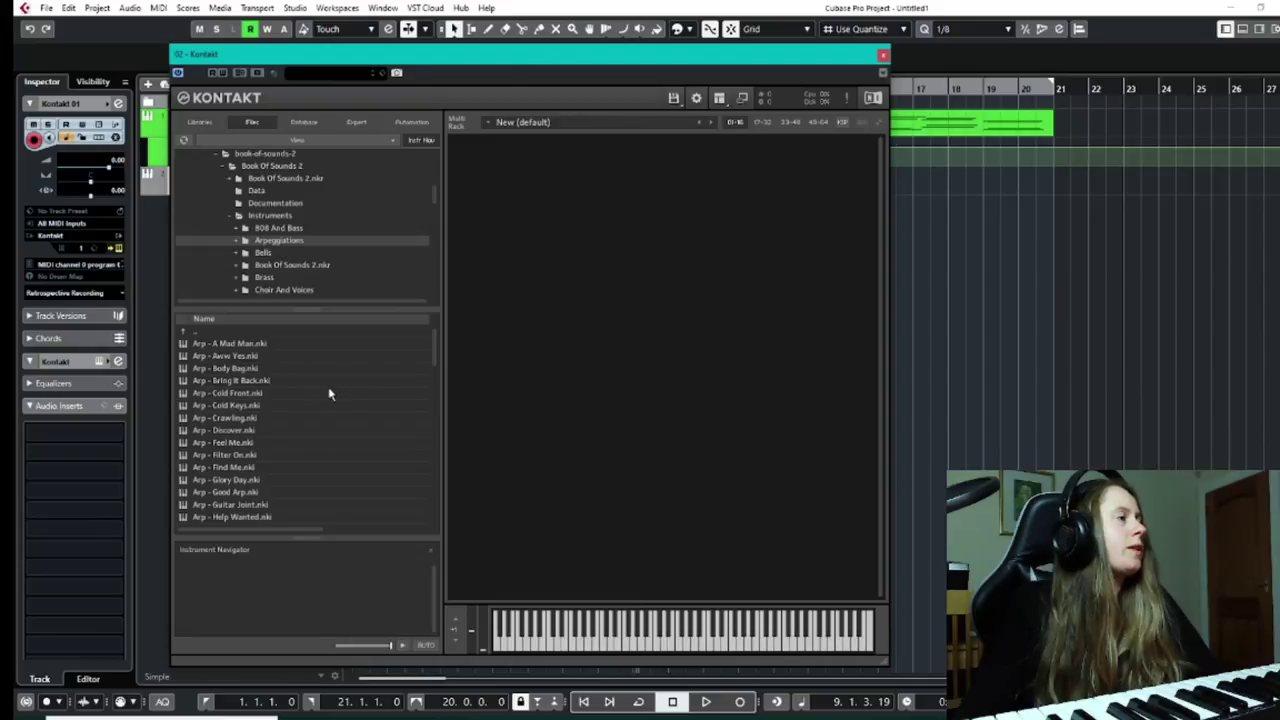
scroll(238, 425, "down", 3)
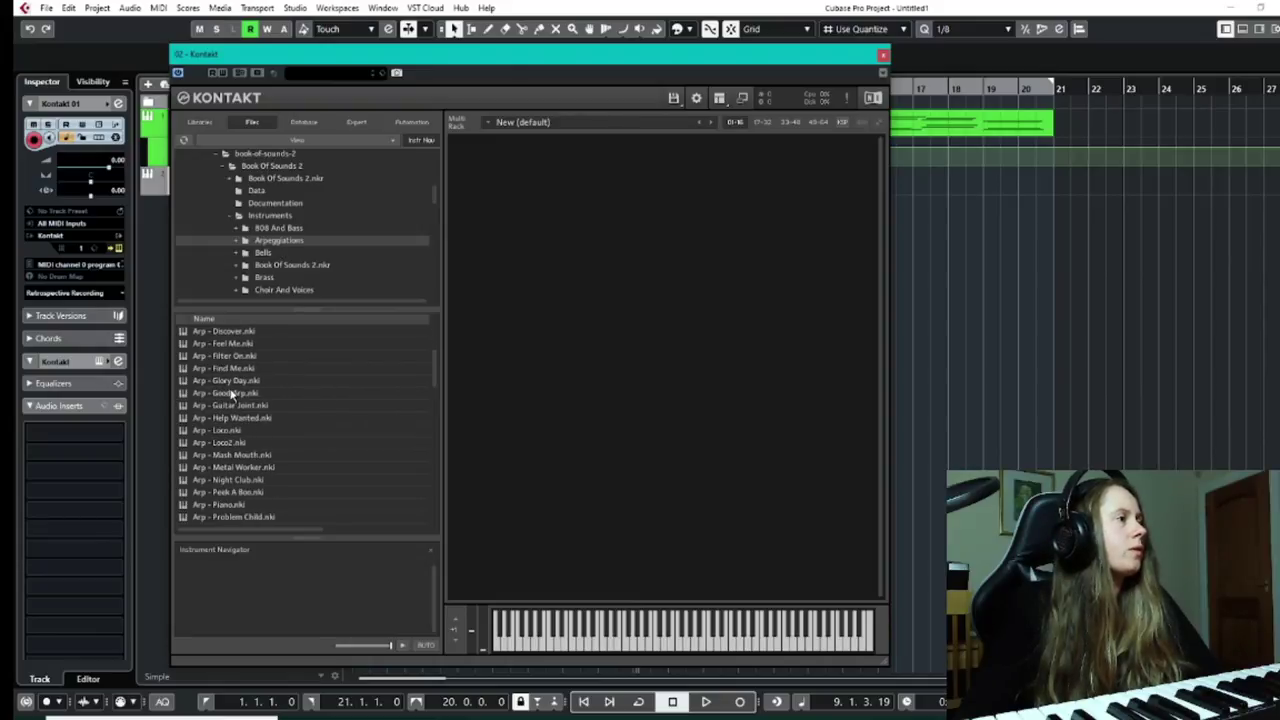
double_click(234, 456)
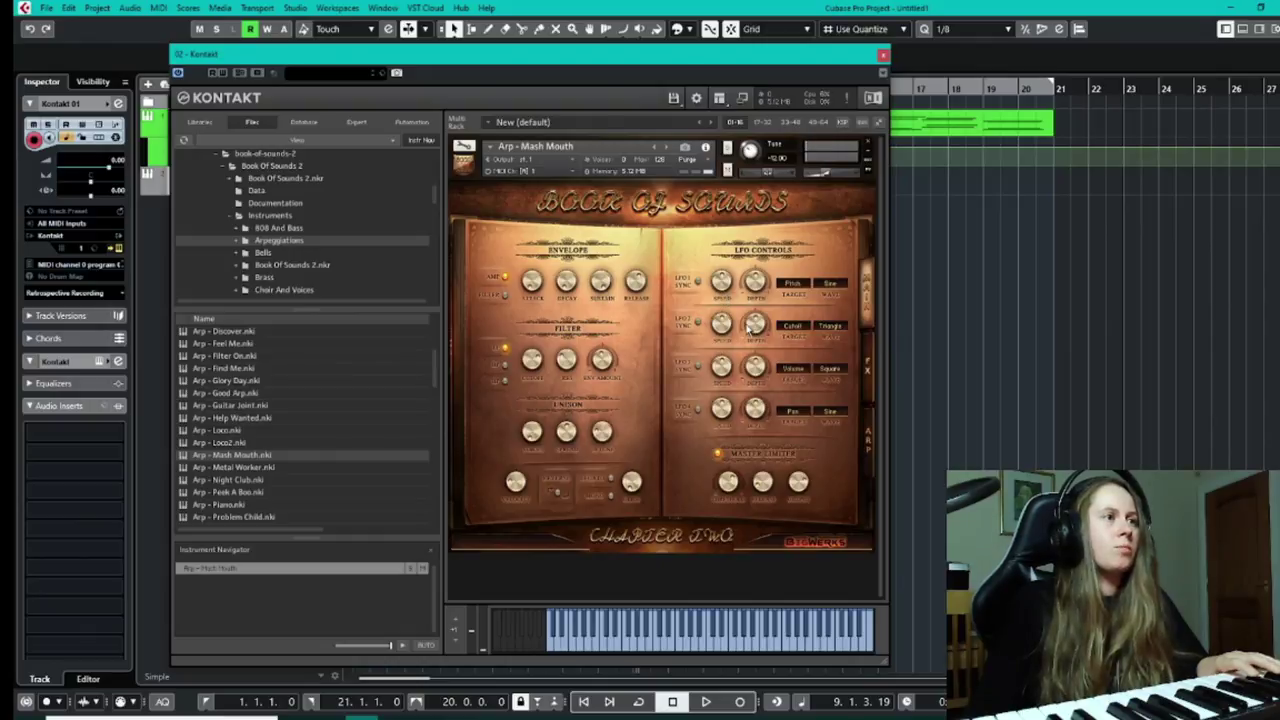
On the effects page, try the Dry Room reverb and then set it to Chateau.
left_click(867, 365)
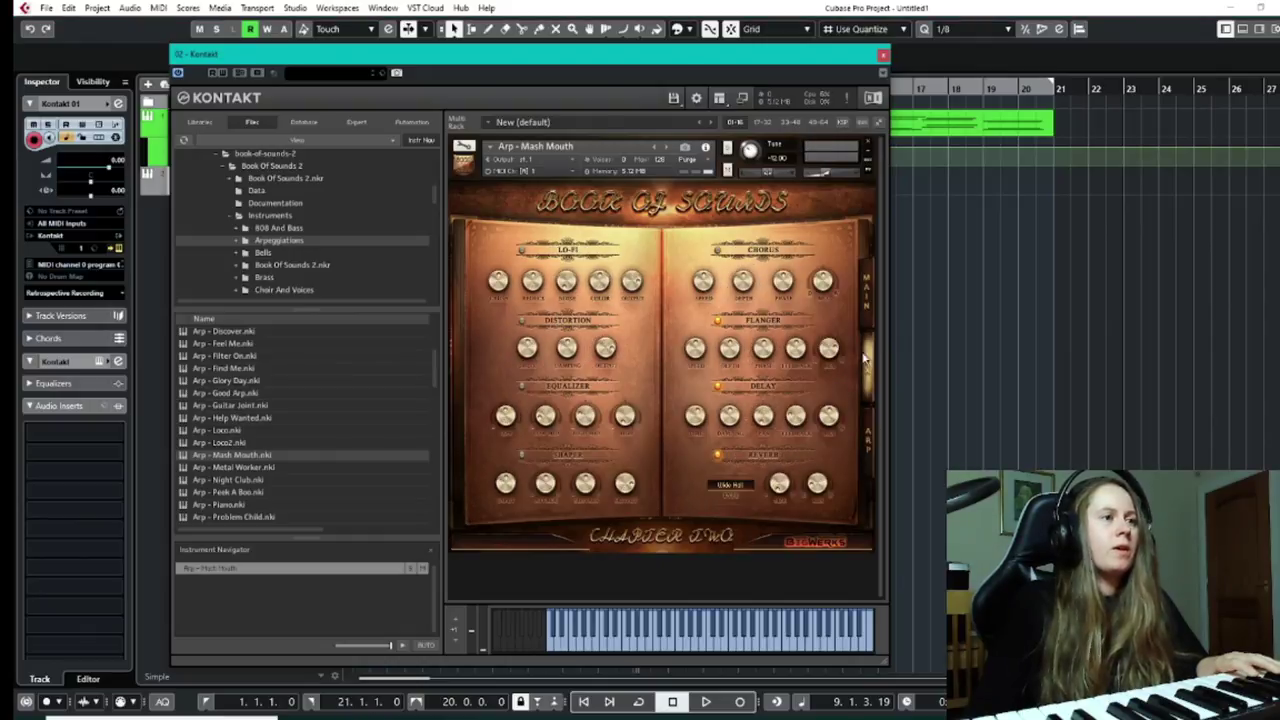
left_click(735, 484)
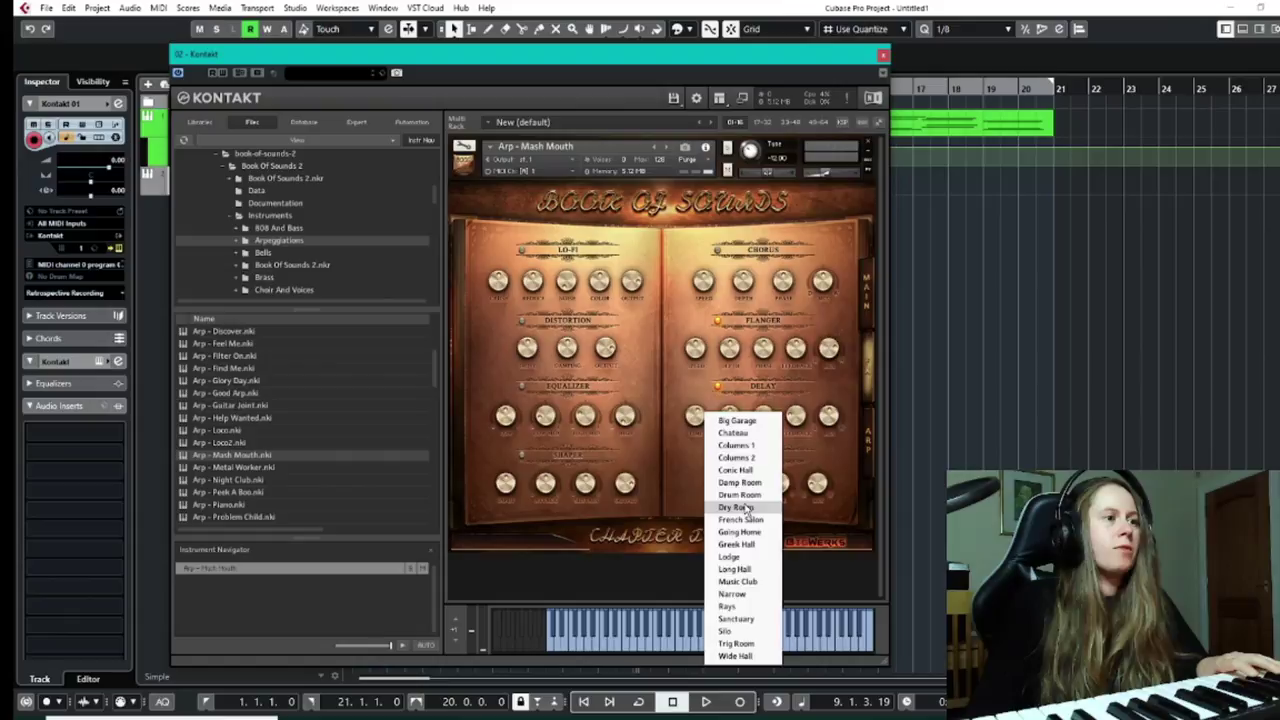
left_click(744, 508)
left_click(733, 486)
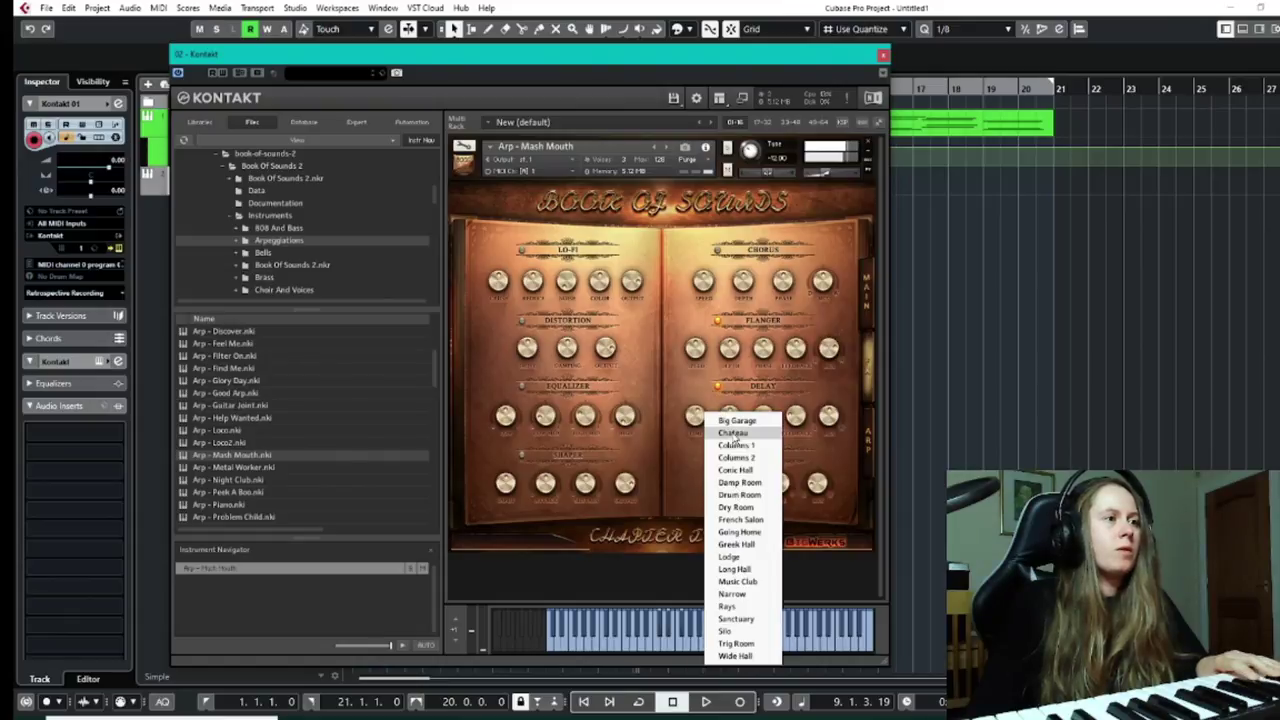
left_click(733, 438)
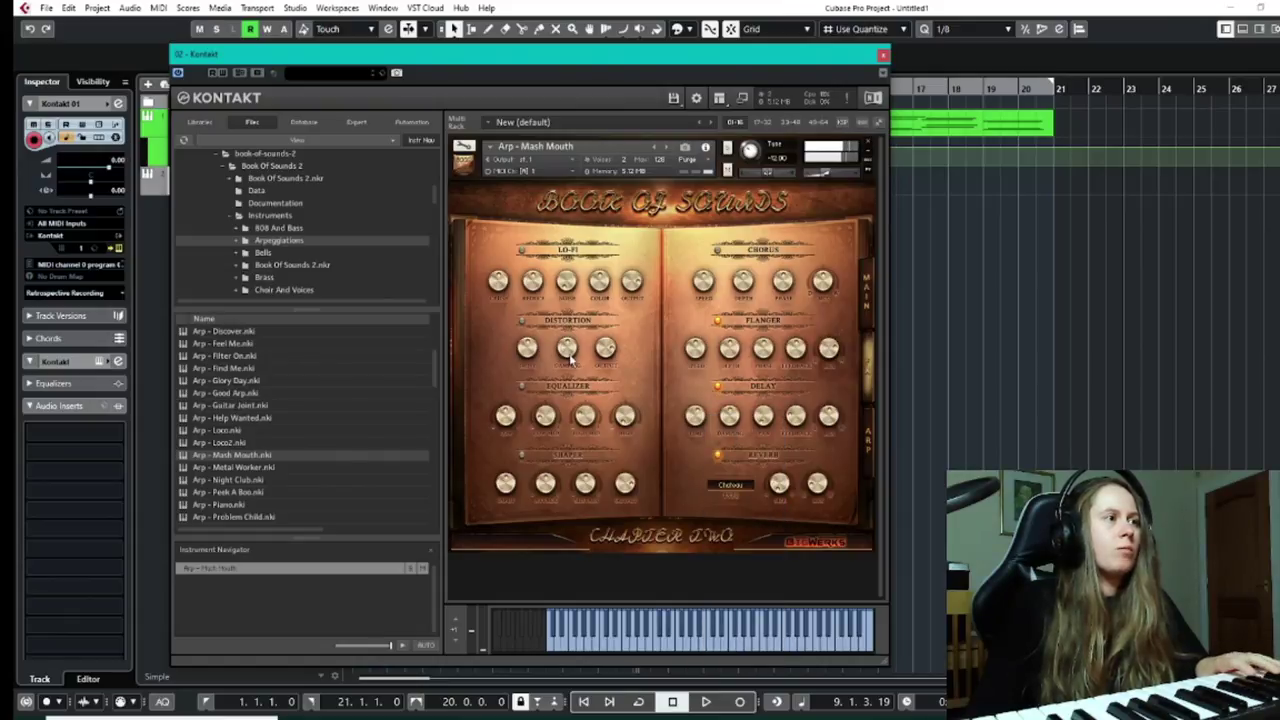
Raise the Distortion Drive on Arp - Mash Mouth to 27.4%.
left_click_drag(569, 356, 526, 367)
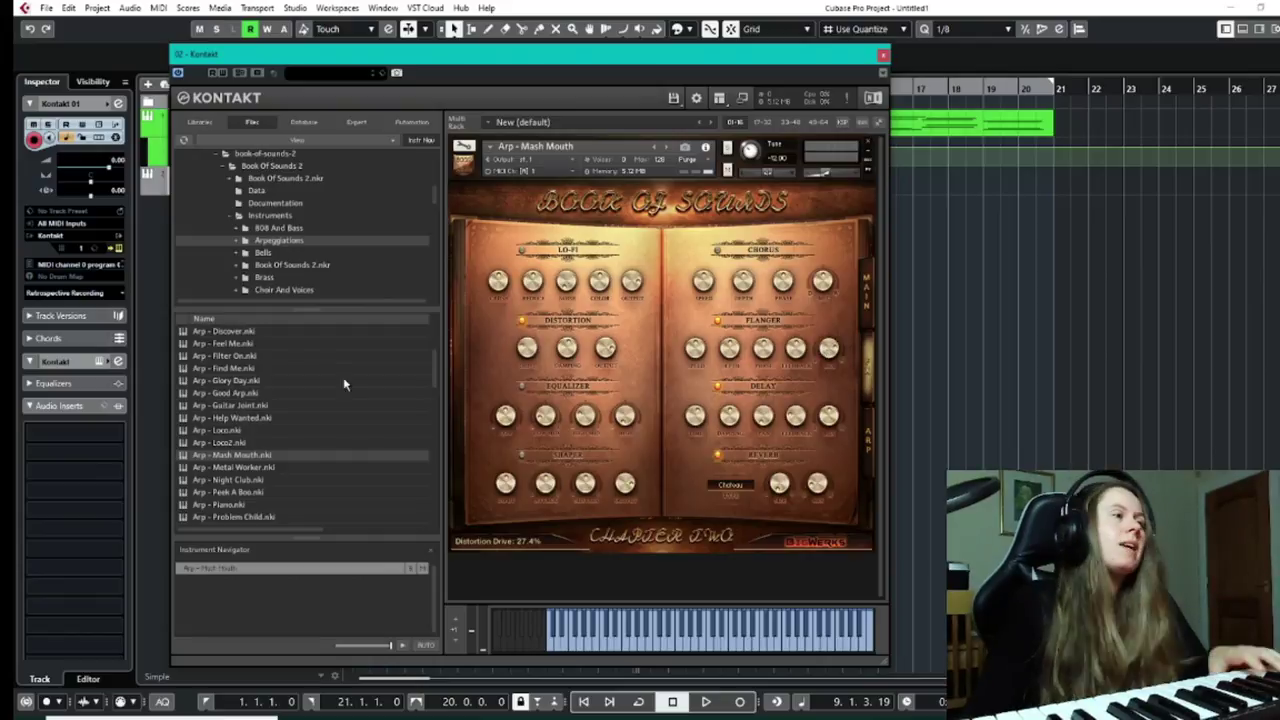
scroll(284, 248, "up", 2)
scroll(287, 249, "down", 4)
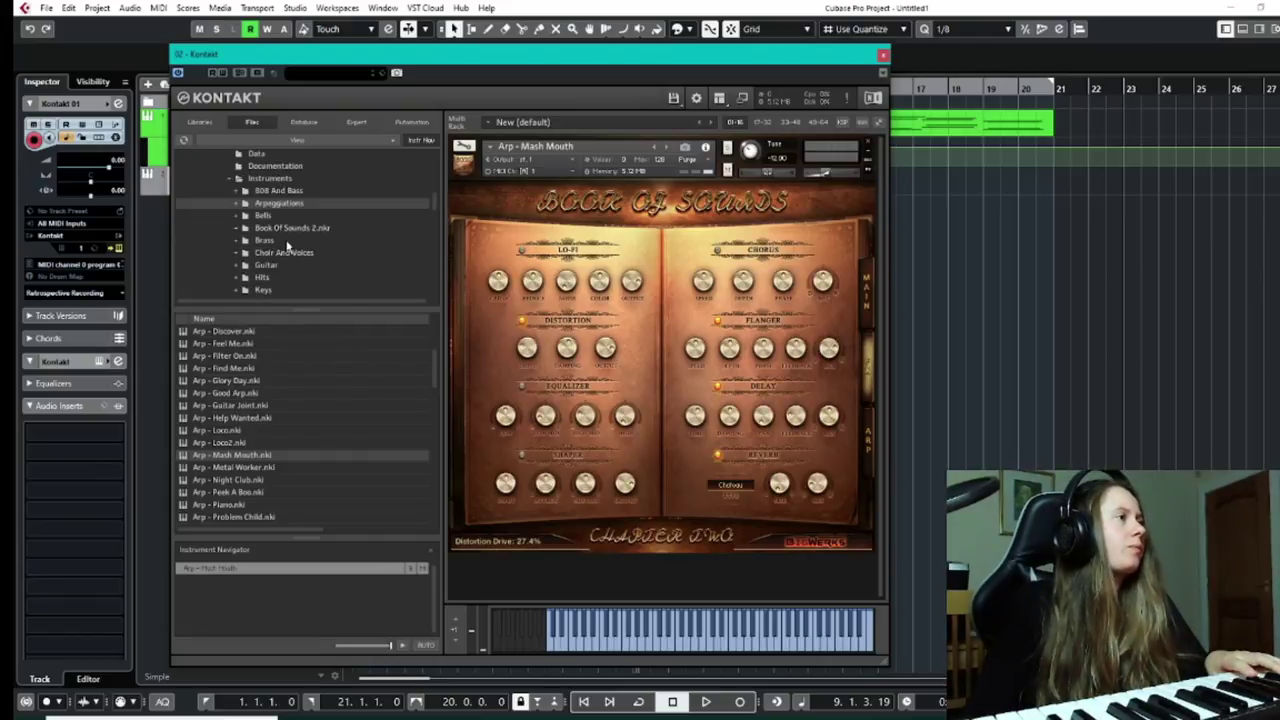
Remove Arp - Mash Mouth without saving and load Pluck - Glass House.nki from the Plucks folder.
left_click(868, 144)
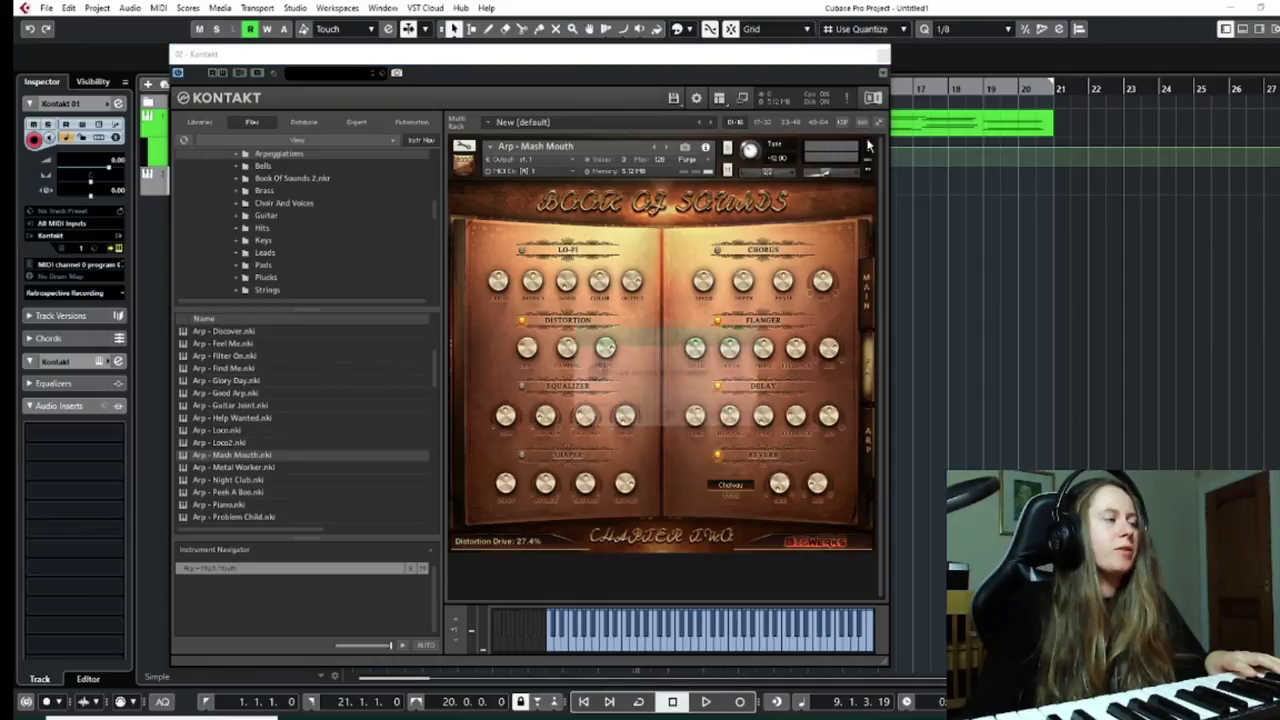
left_click(669, 412)
scroll(291, 280, "down", 1)
scroll(287, 268, "down", 1)
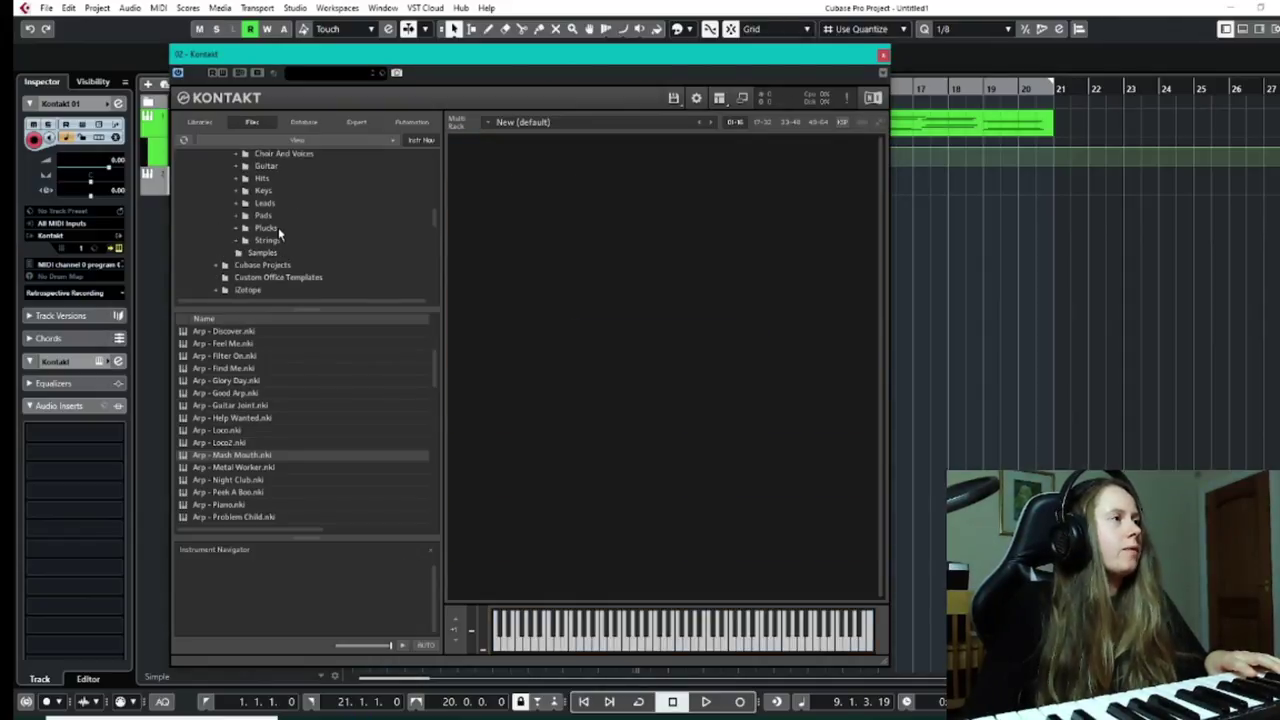
left_click(268, 228)
scroll(243, 385, "down", 1)
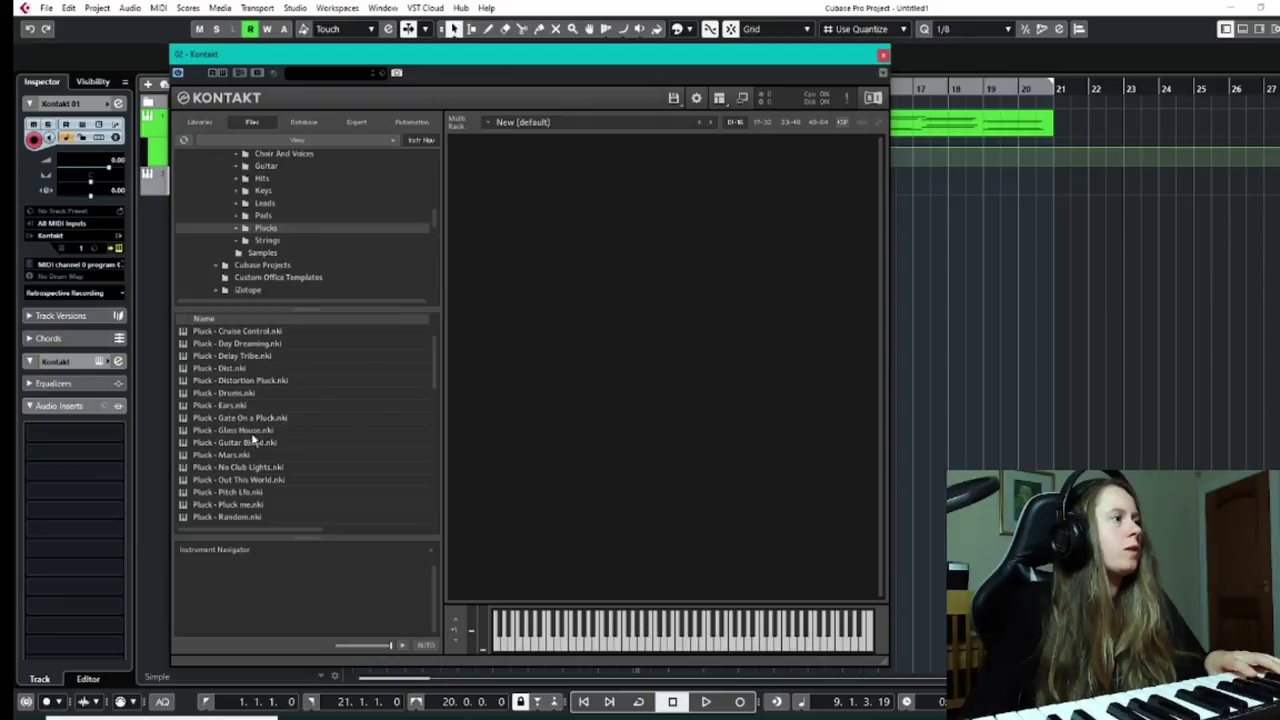
double_click(236, 432)
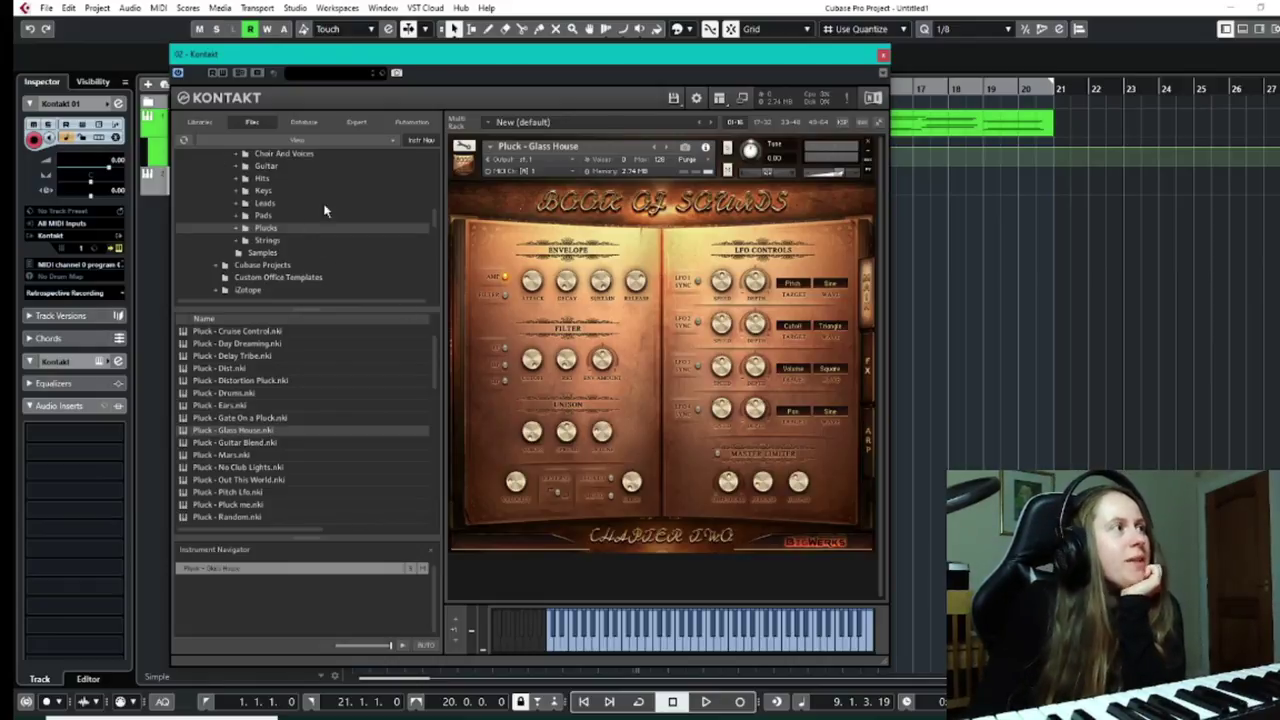
scroll(366, 210, "up", 1)
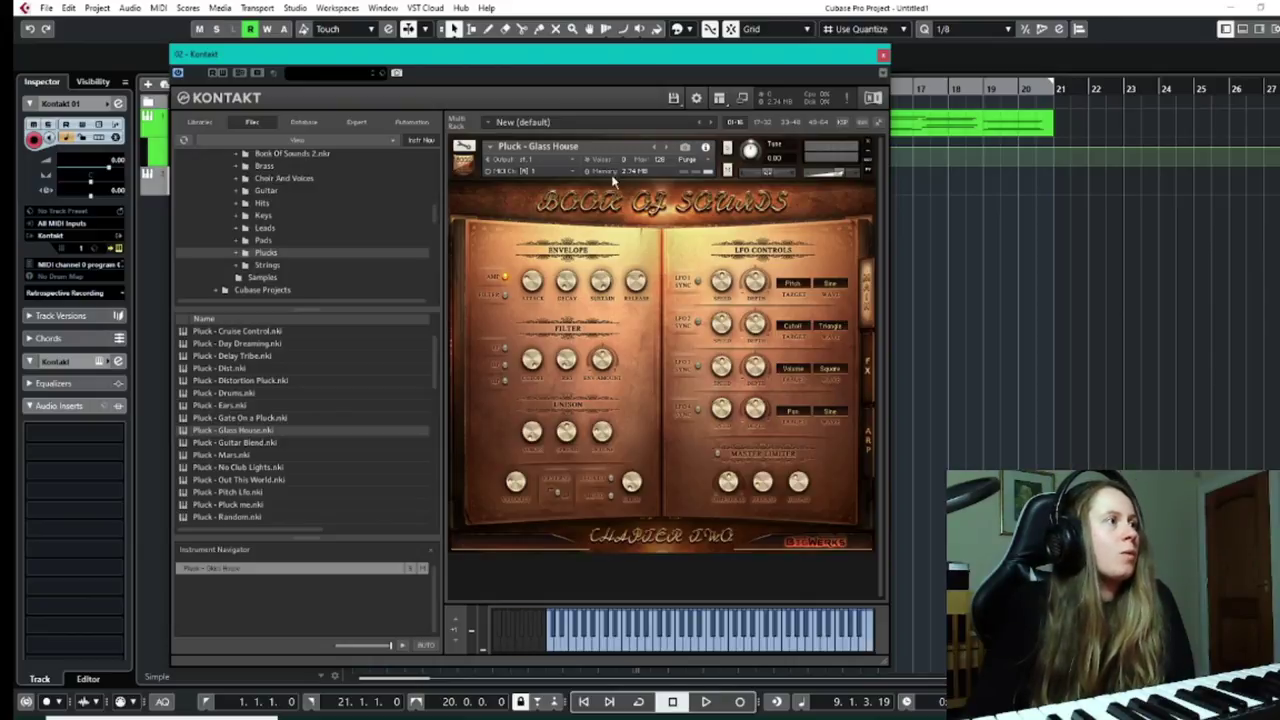
Remove Pluck - Glass House and audition the Voice 3 (2) preset from Choir And Voices.
key("Delete")
scroll(281, 225, "up", 1)
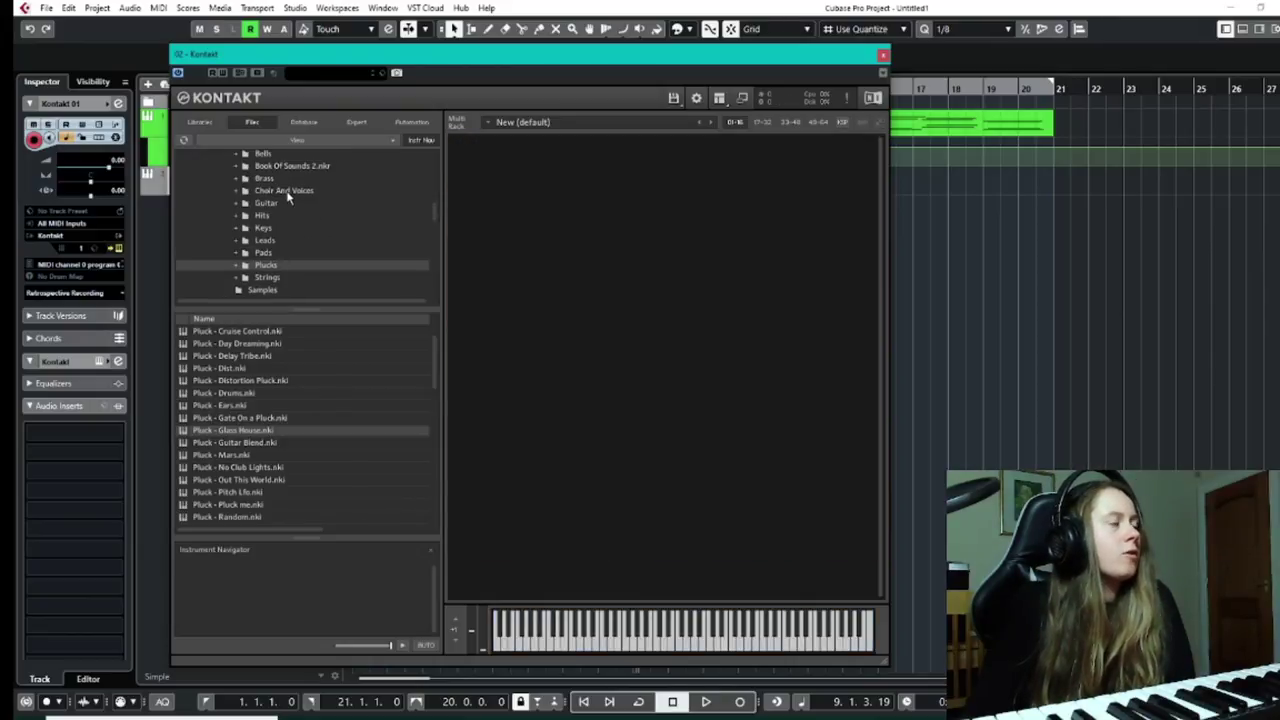
left_click(286, 190)
scroll(252, 430, "down", 3)
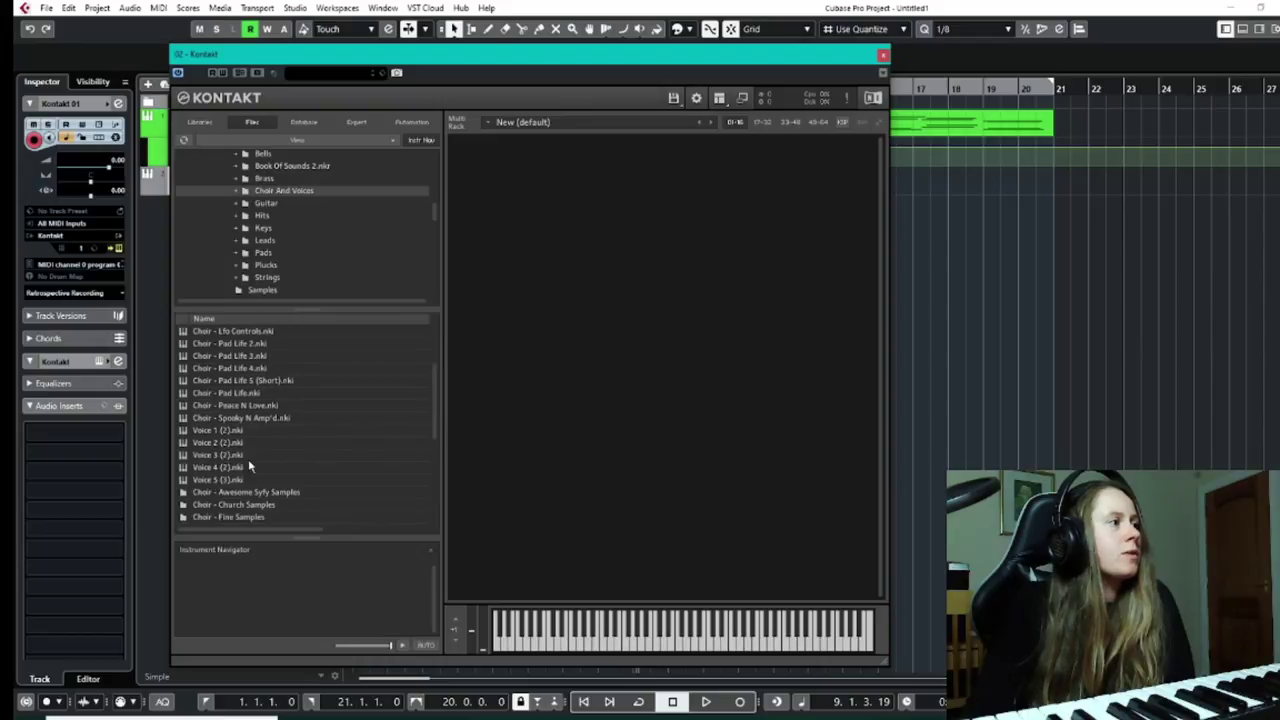
double_click(210, 455)
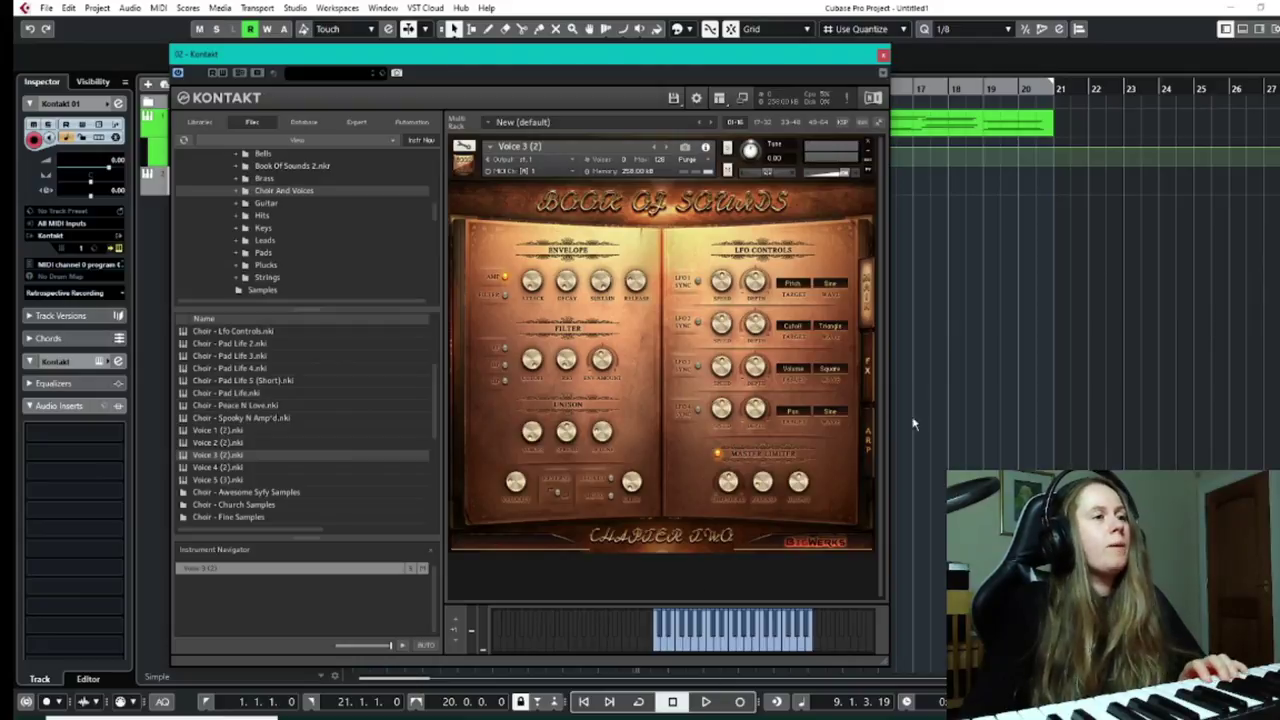
Replace Voice 3 (2) with Voice 5 (3), then list the Guitar folder's presets.
left_click(869, 145)
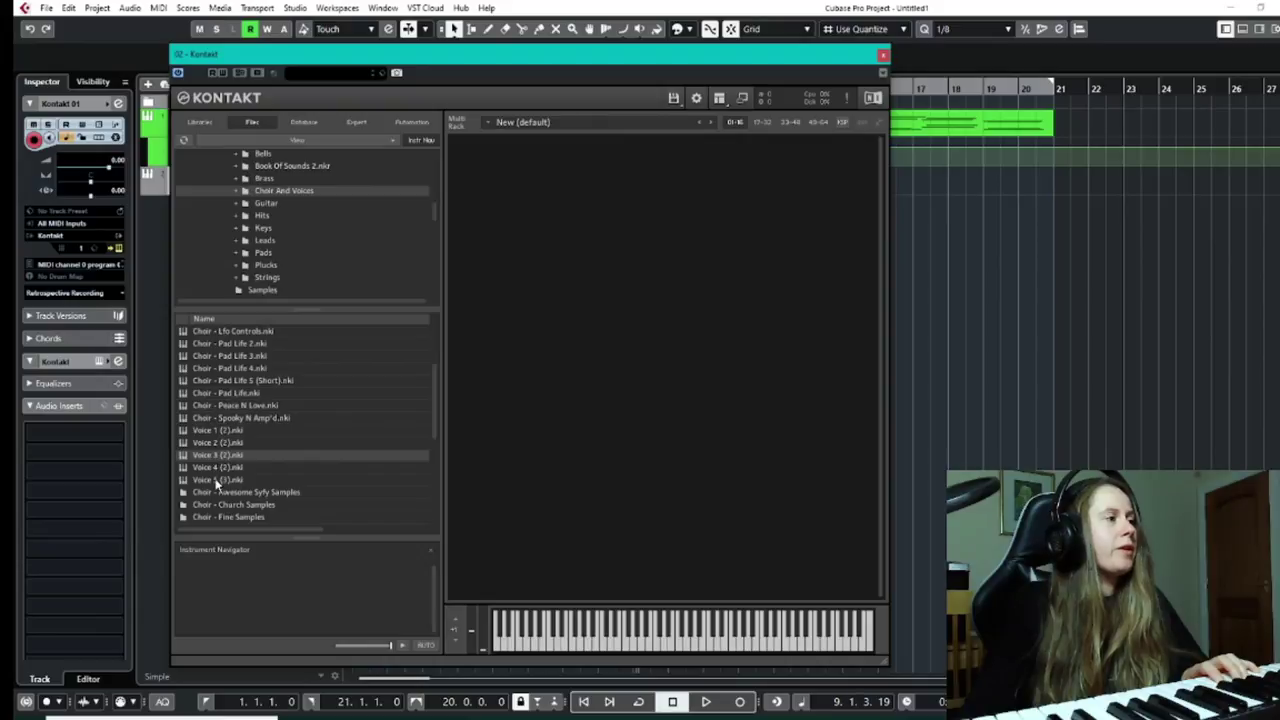
double_click(216, 481)
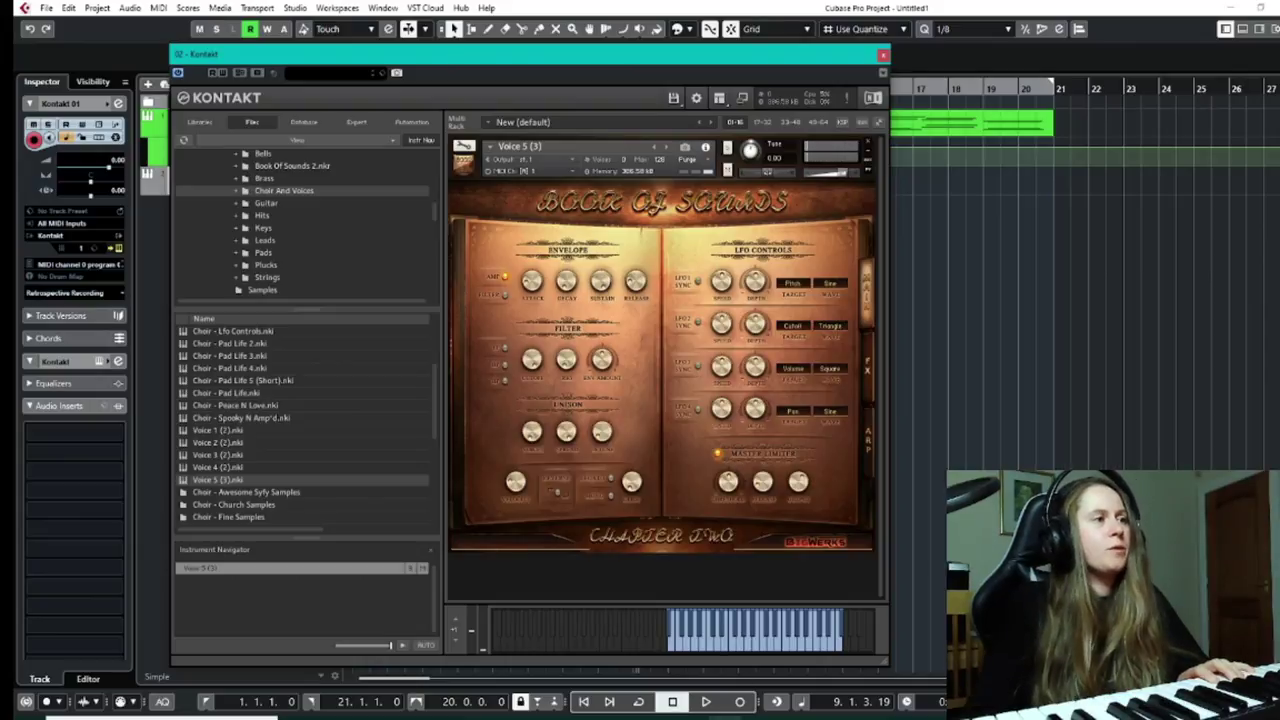
left_click(266, 203)
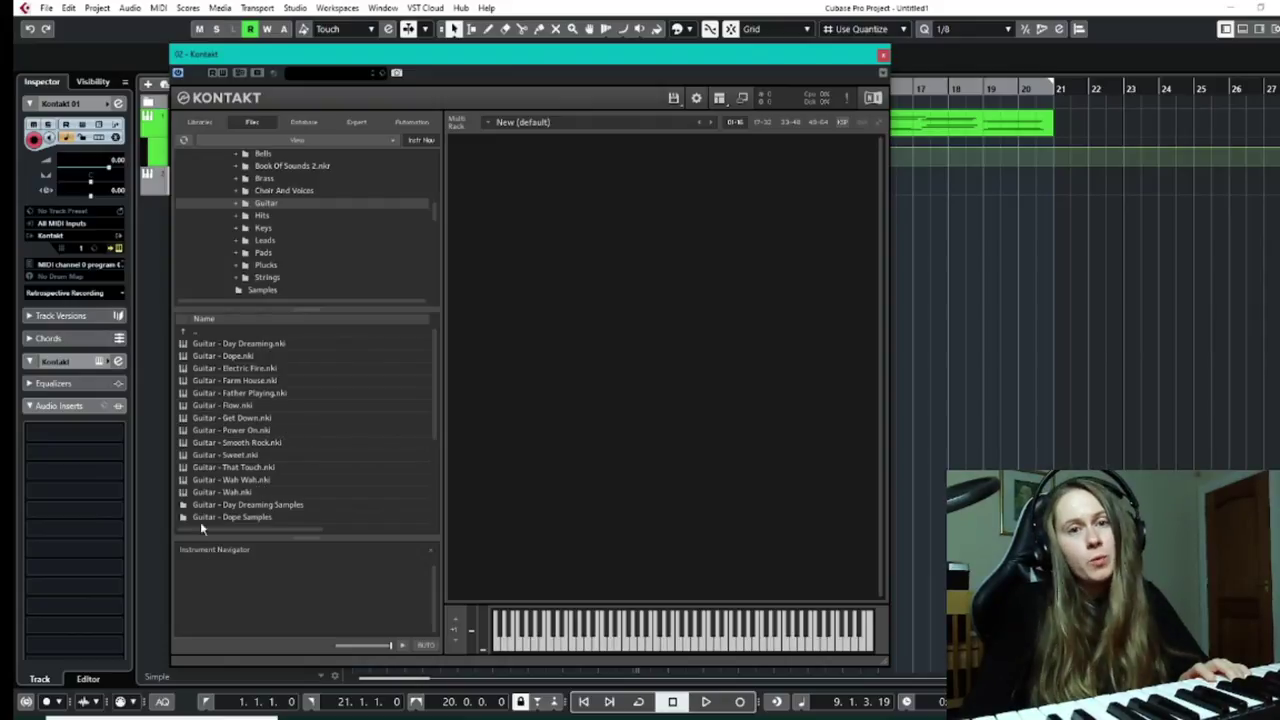
Load Guitar - Flow.nki from the Guitar folder to audition it.
double_click(241, 406)
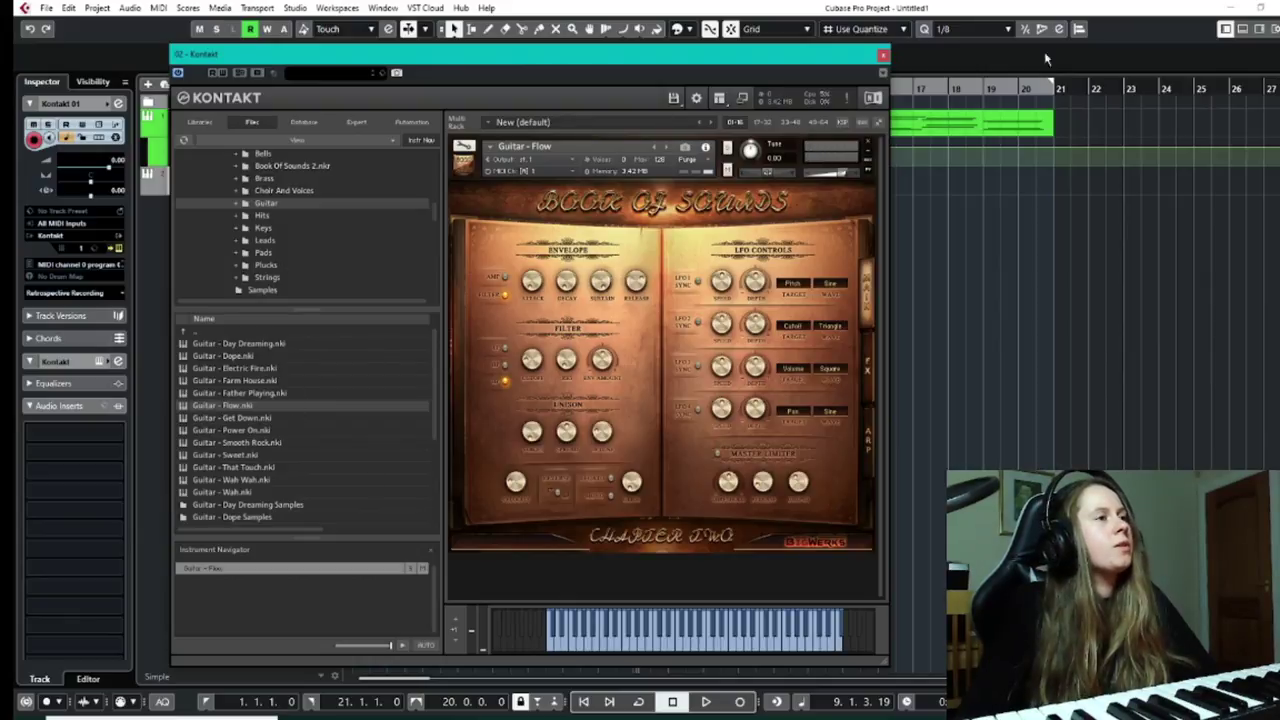
Remove Guitar - Flow and load String - Smooth from the Strings folder.
left_click(871, 145)
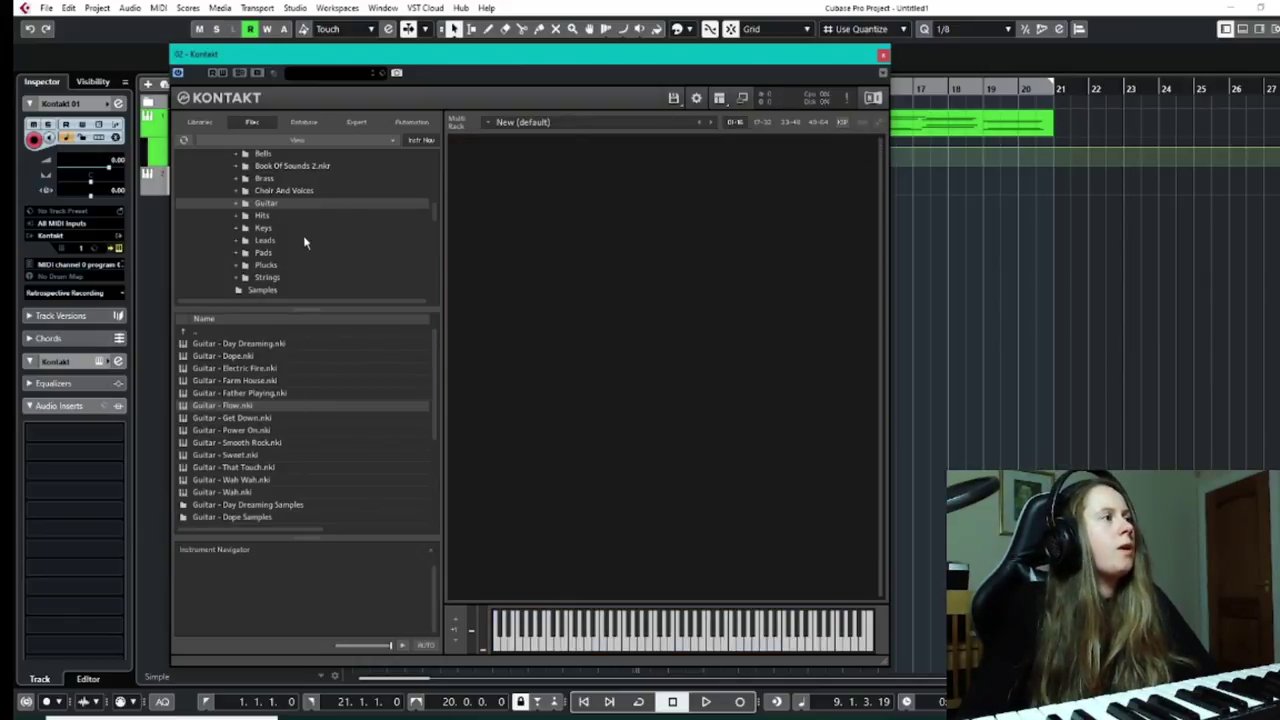
left_click(277, 281)
scroll(260, 428, "down", 3)
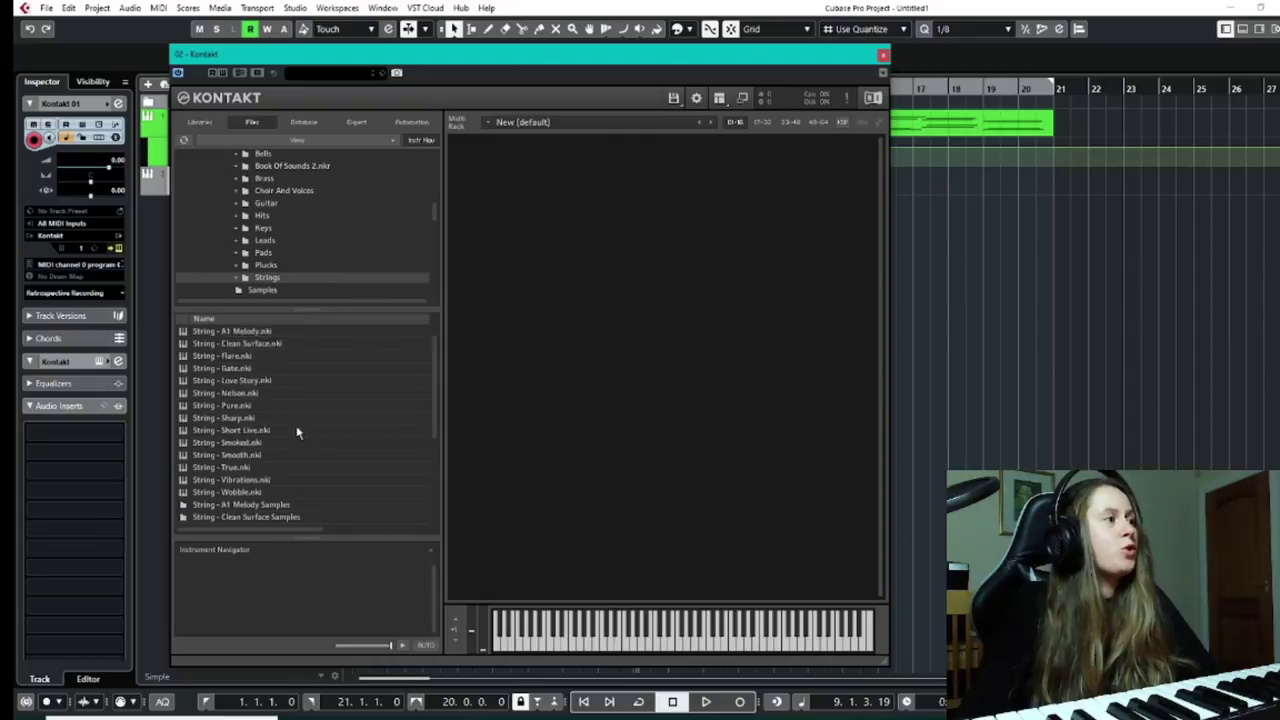
double_click(241, 422)
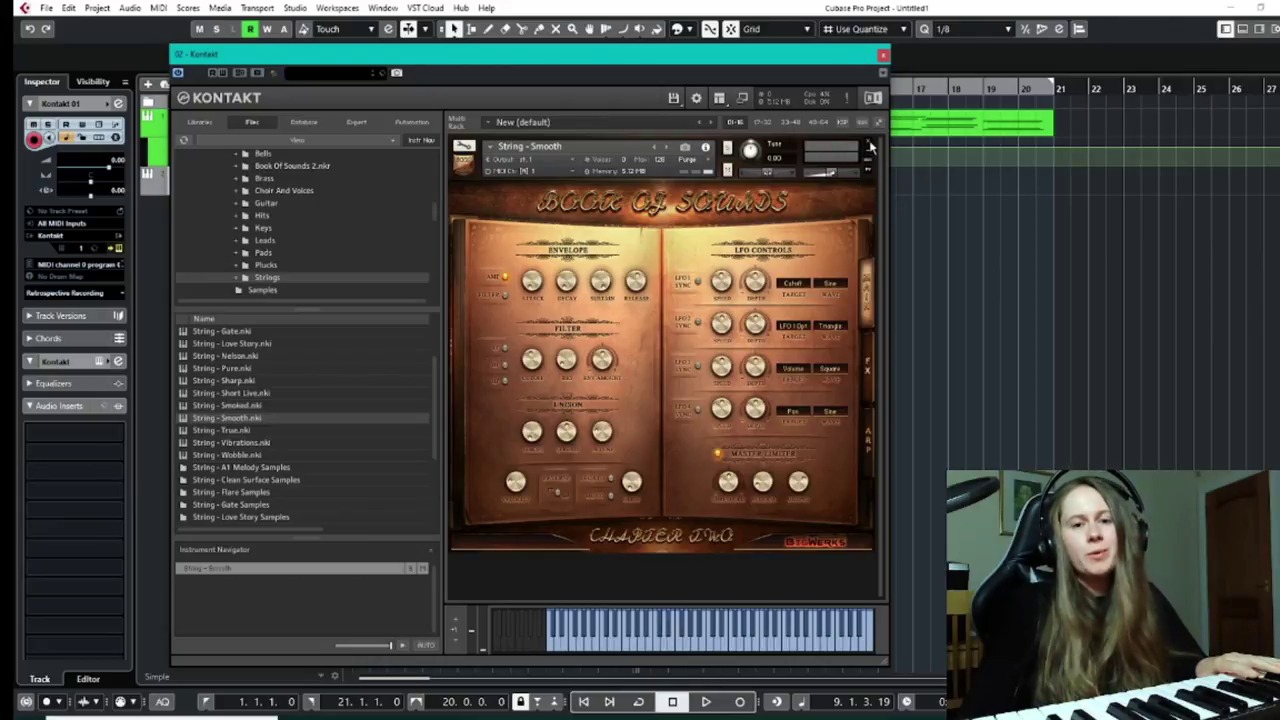
Swap String - Smooth for the String - Short Live preset.
left_click(870, 147)
left_click(244, 393)
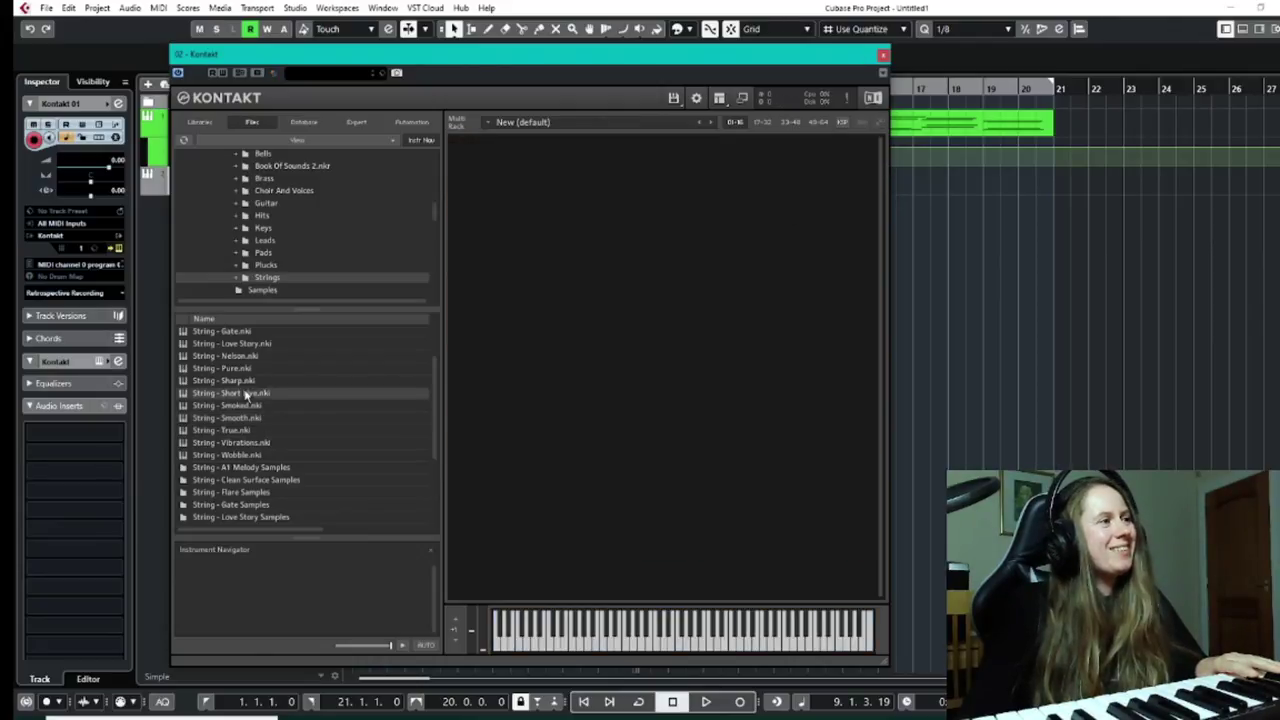
double_click(243, 393)
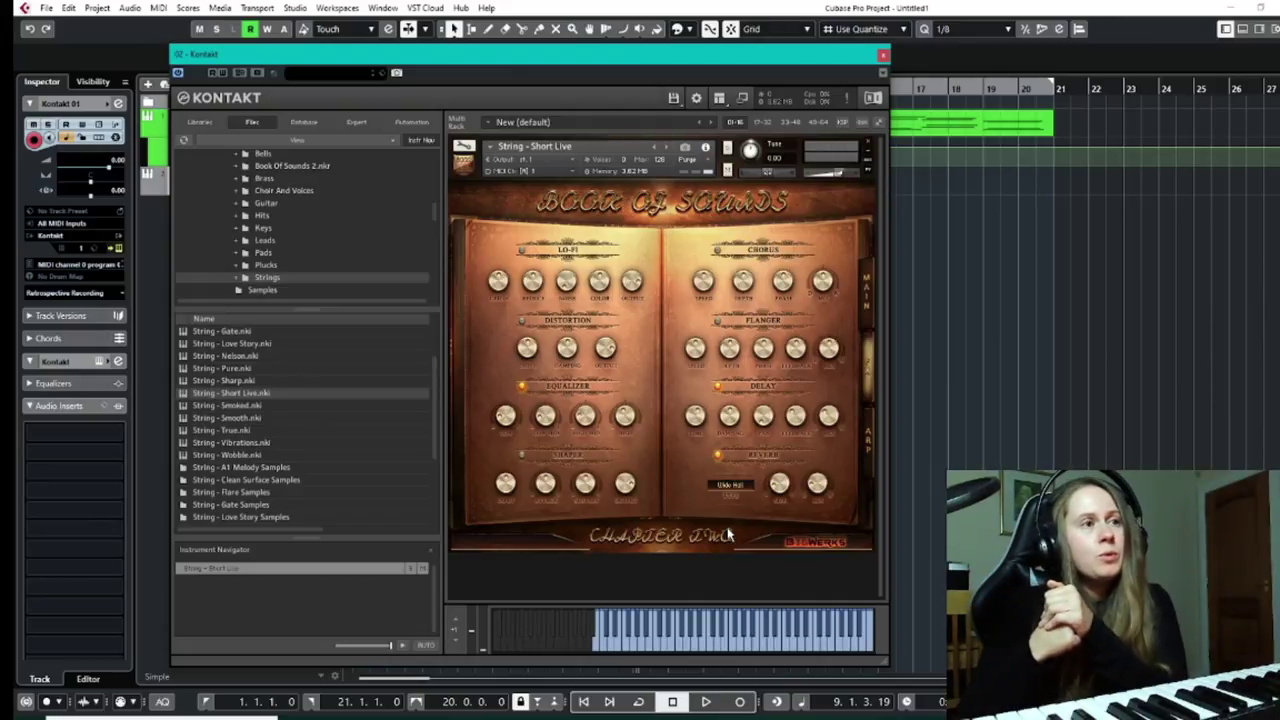
Look at String - Short Live's ARP page, then return to its MAIN envelope, filter and LFO page.
left_click(866, 290)
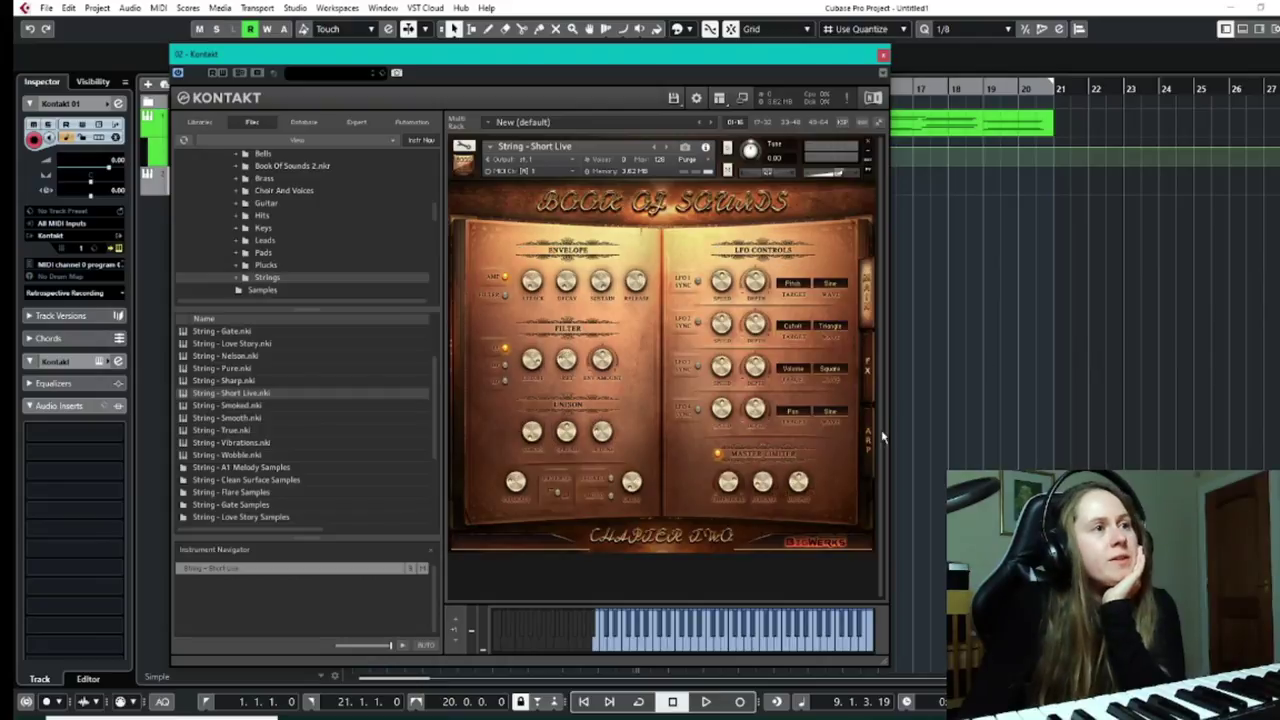
left_click(870, 436)
left_click(866, 290)
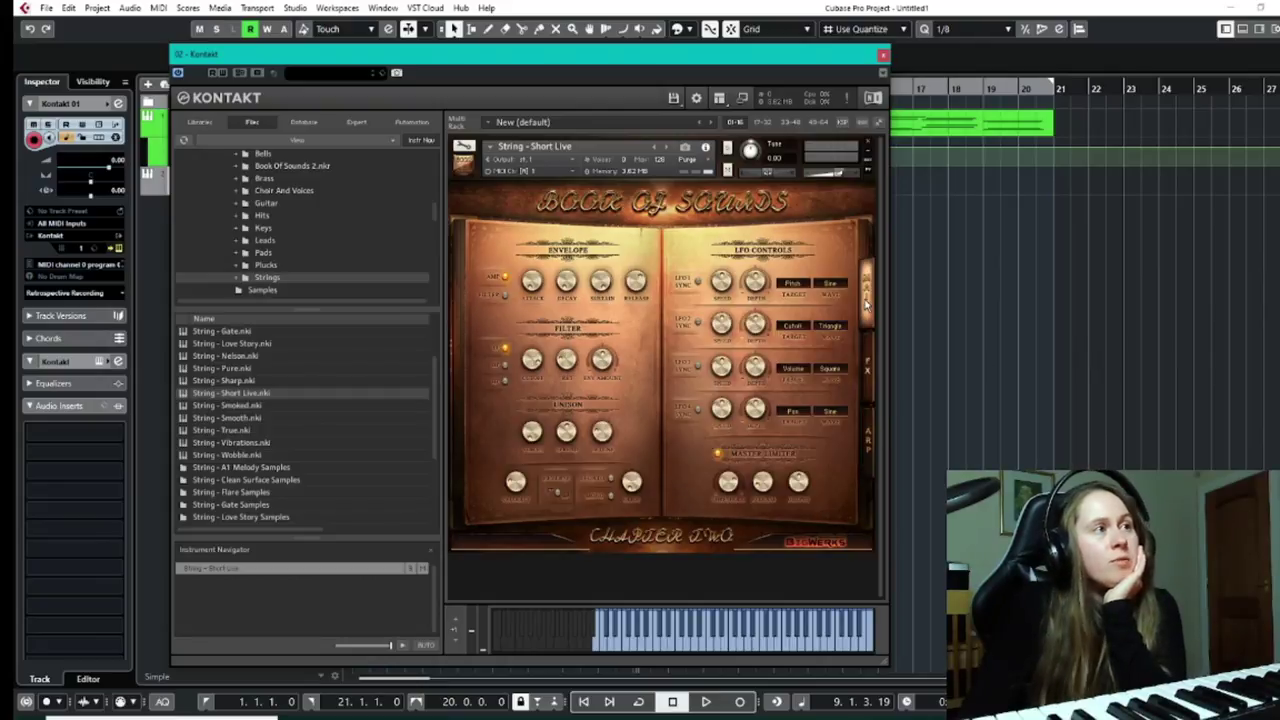